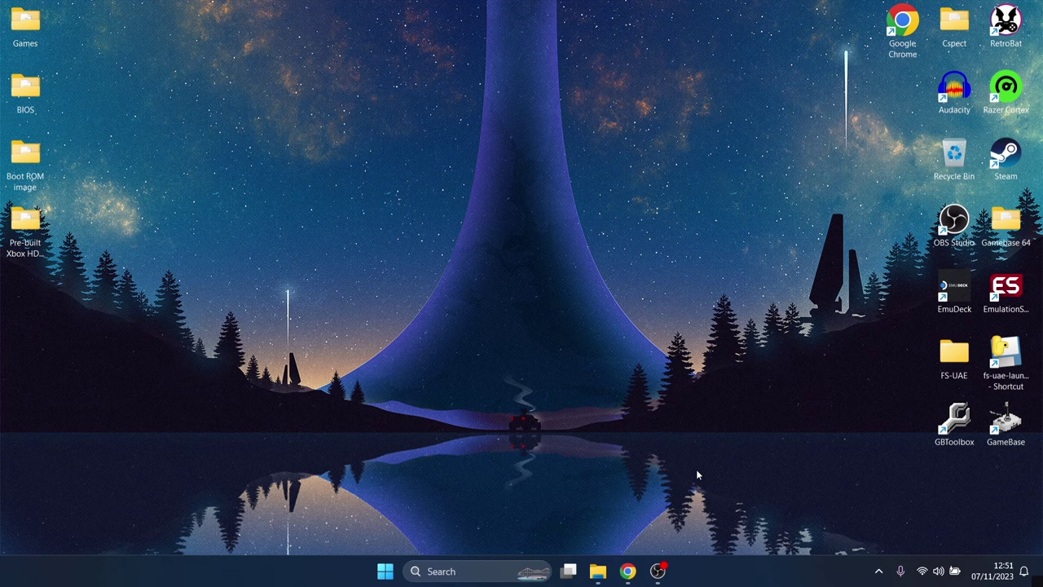
# - Bring Chrome forward and return to the xemu.app home page
pyautogui.click(628, 570)
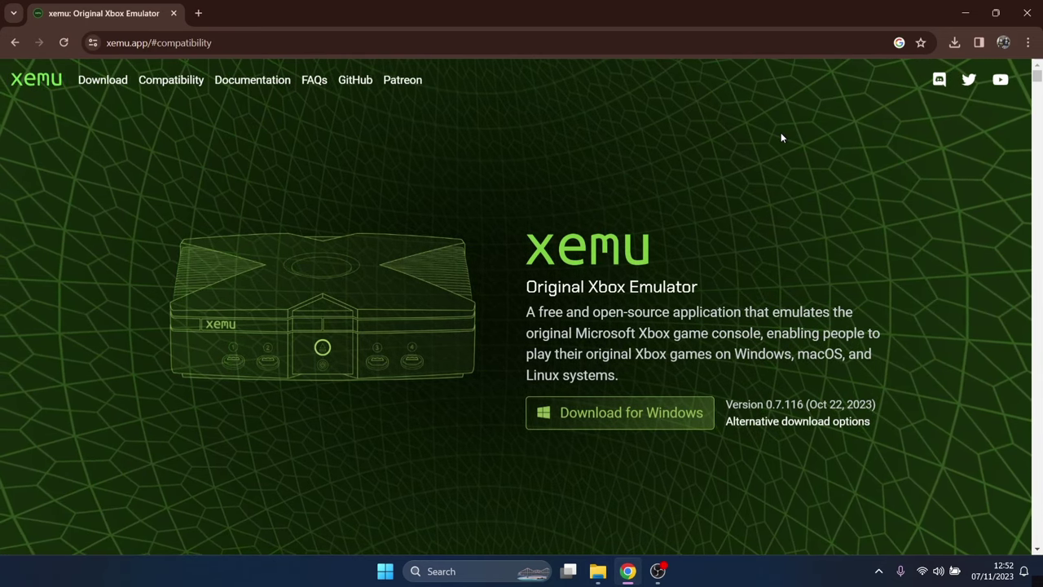
pyautogui.hotkey('alt', 'Left')
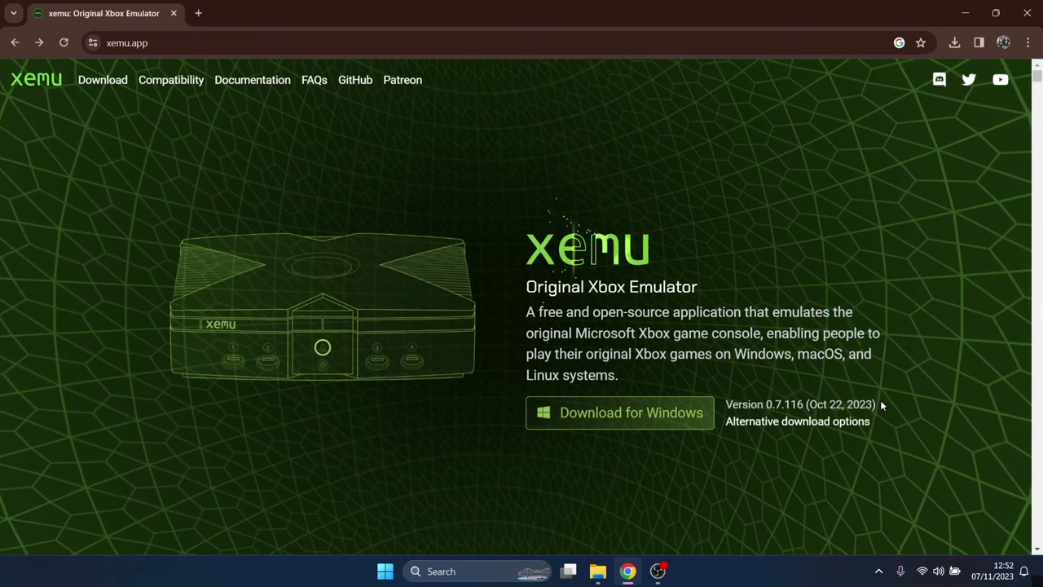
# - Open the xemu Compatibility page and scroll through the grid of rated game covers
pyautogui.click(184, 88)
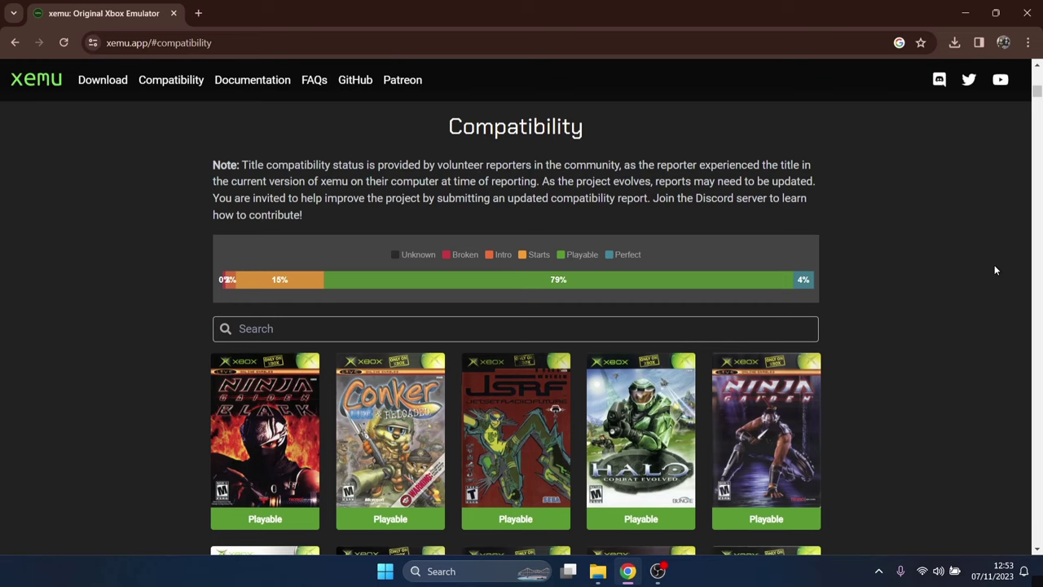
pyautogui.moveTo(273, 285)
pyautogui.moveTo(1037, 91); pyautogui.dragTo(1036, 123)
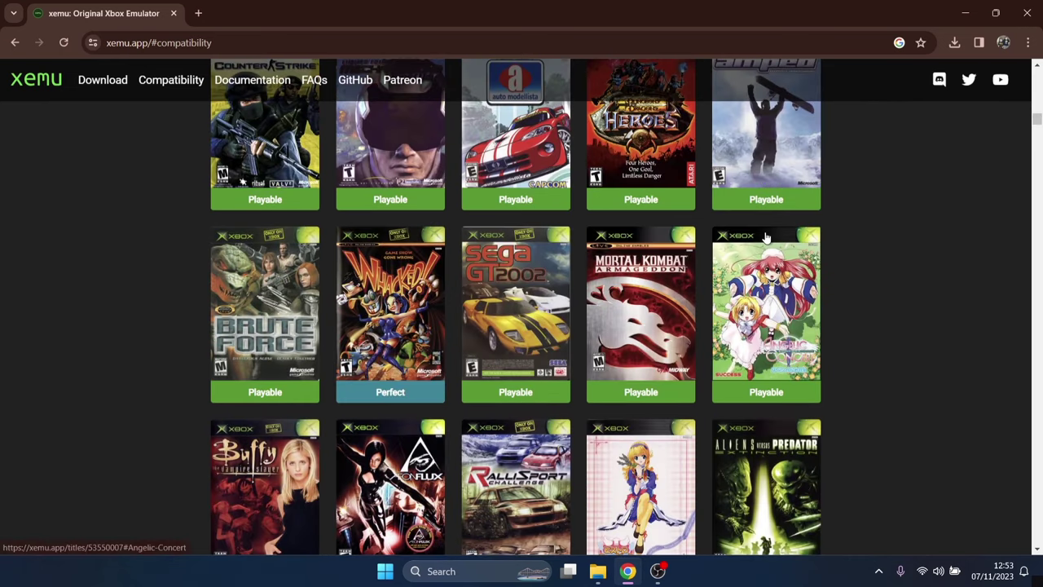
pyautogui.click(285, 344)
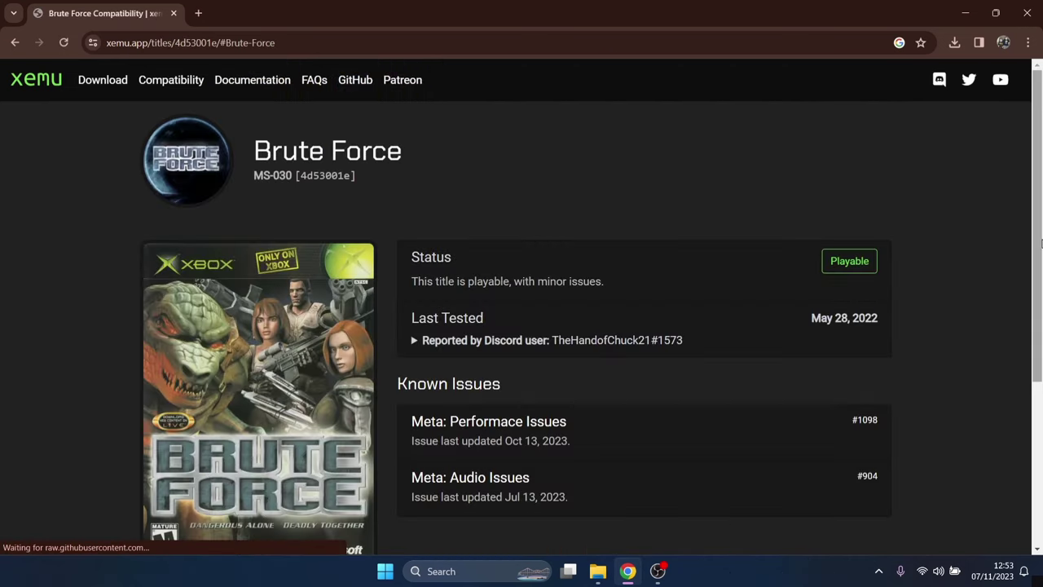
pyautogui.scroll(-1, 1040, 98)
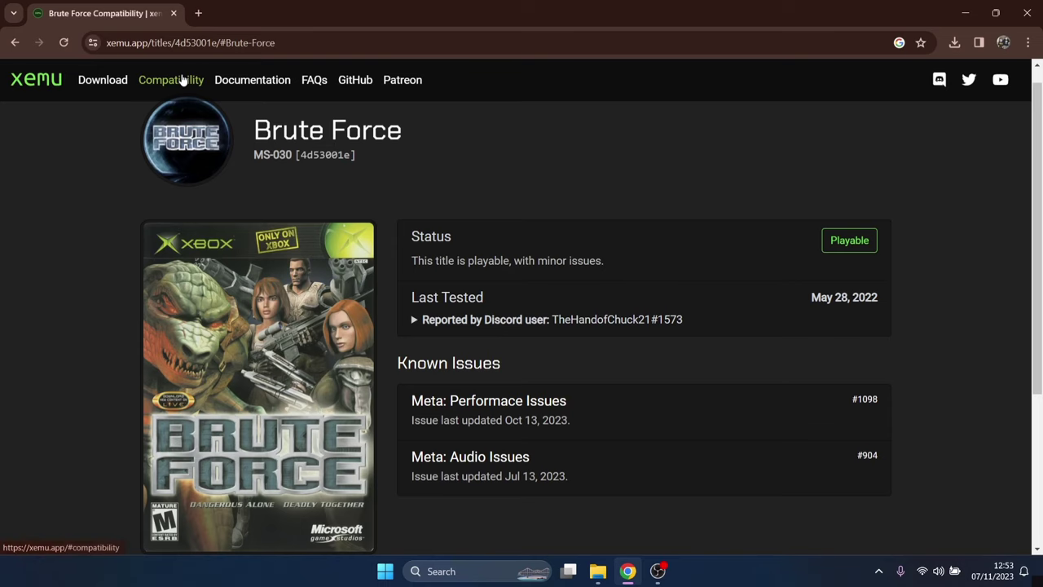
pyautogui.click(12, 49)
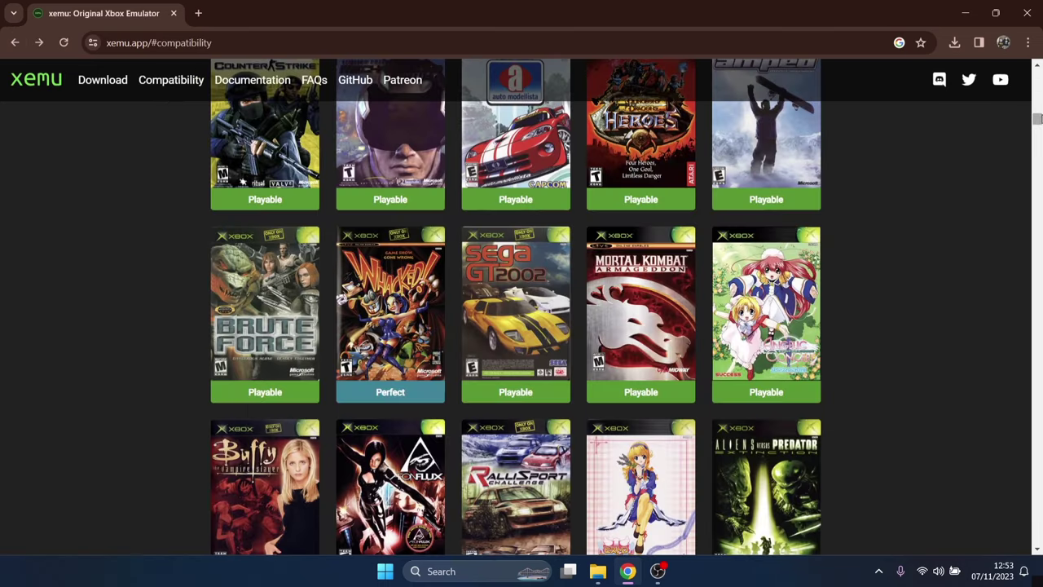
pyautogui.moveTo(1038, 121); pyautogui.dragTo(1037, 93)
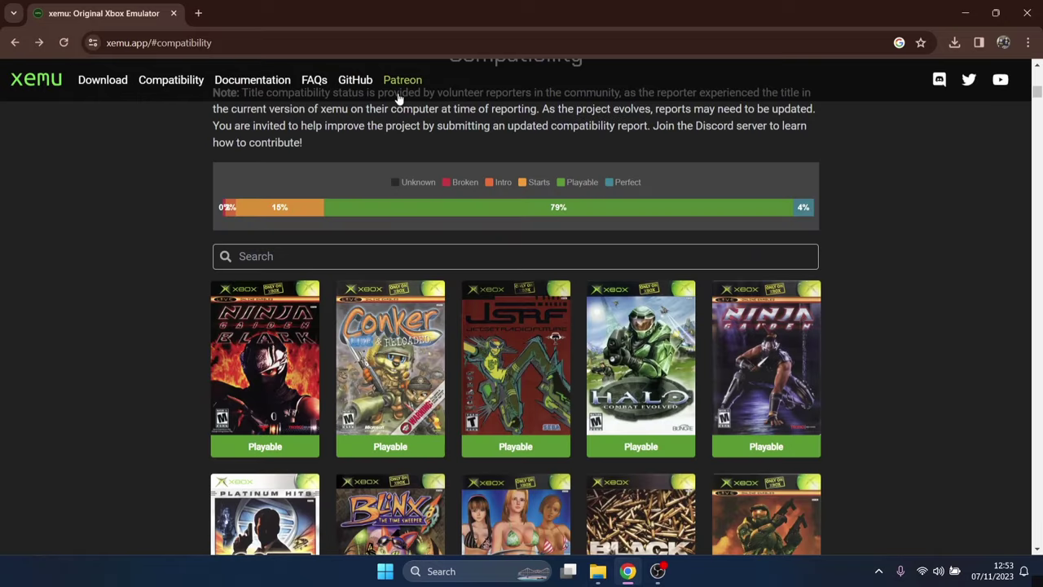
# - Start downloading xemu-win-release.zip from the xemu Download page
pyautogui.click(87, 85)
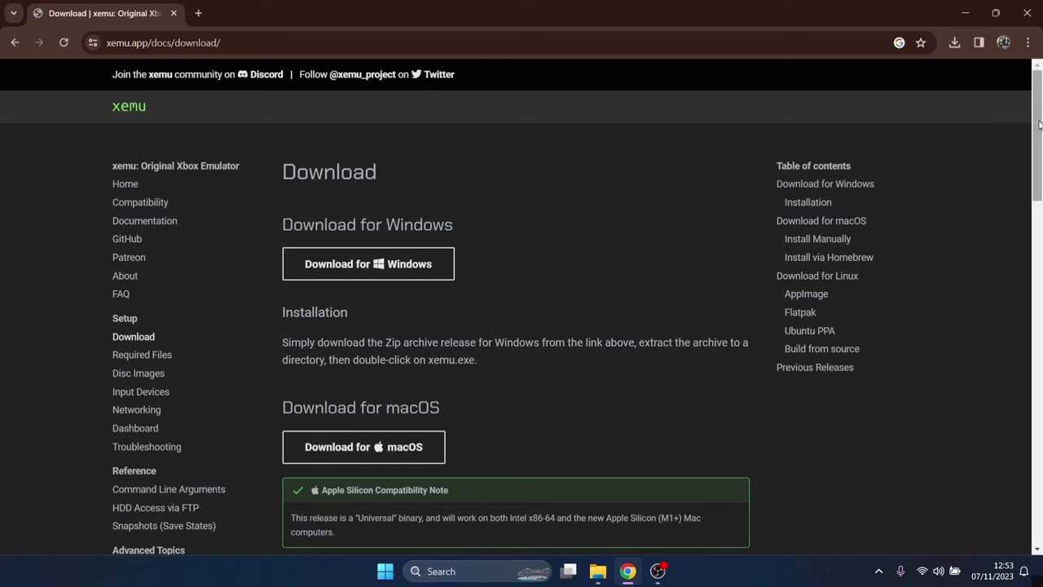
pyautogui.moveTo(1040, 124)
pyautogui.mouseDown()
pyautogui.moveTo(1040, 187)
pyautogui.moveTo(1040, 133)
pyautogui.mouseUp()
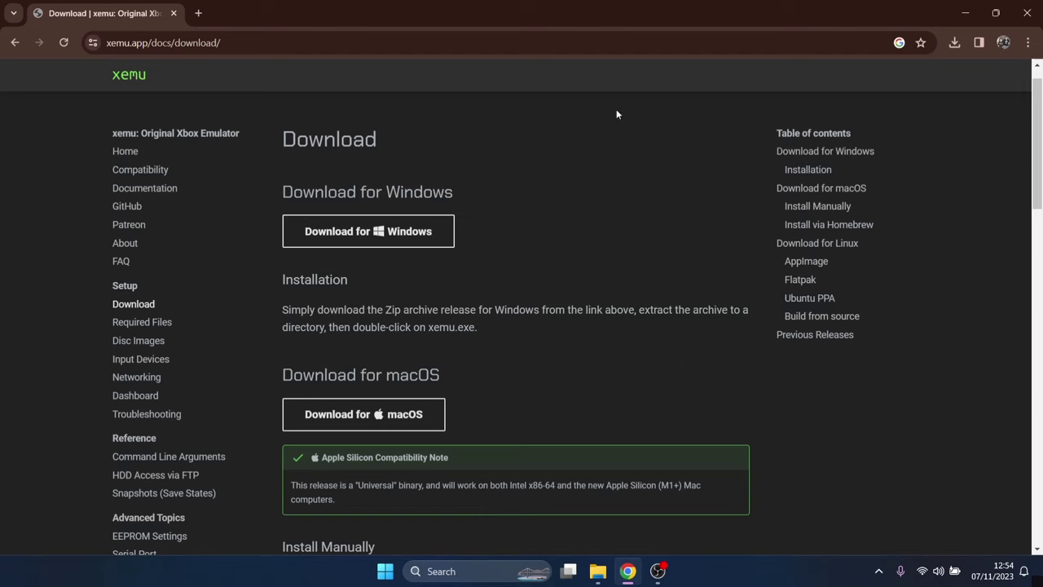
pyautogui.click(407, 234)
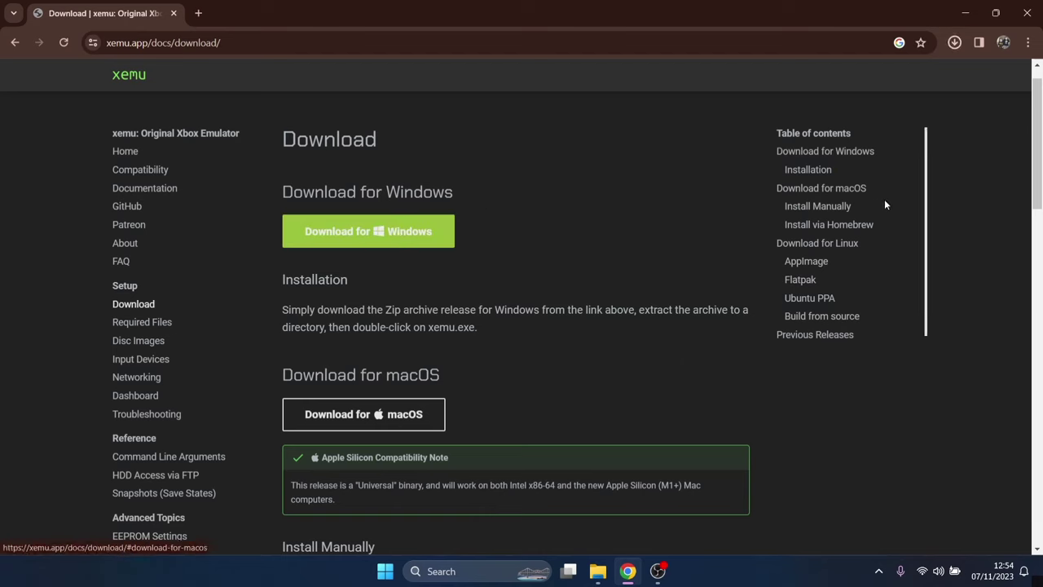
# - Extract xemu.exe and LICENSE.txt from xemu-win-release.zip onto the desktop
pyautogui.click(965, 13)
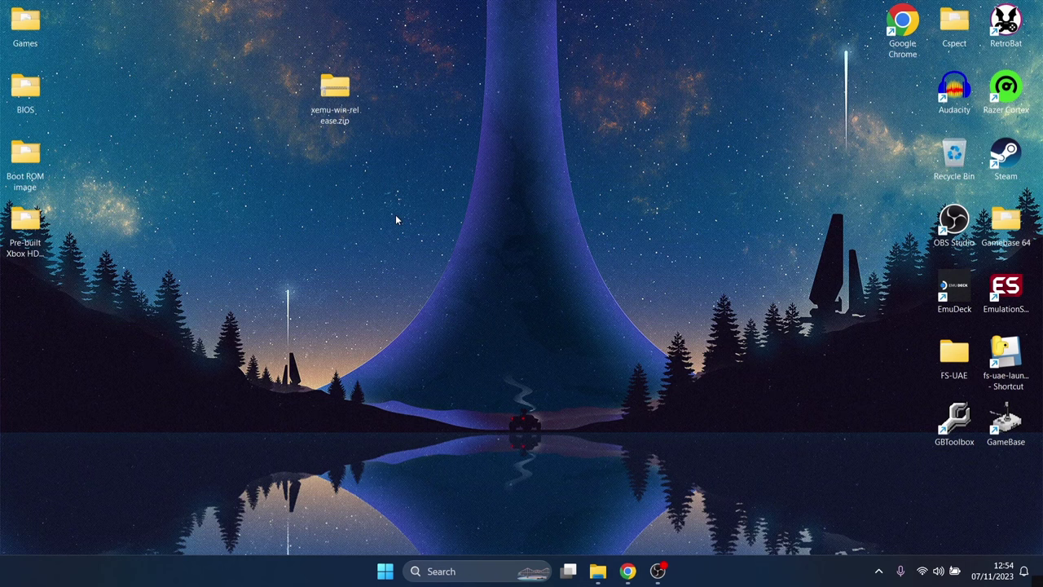
pyautogui.doubleClick(329, 113)
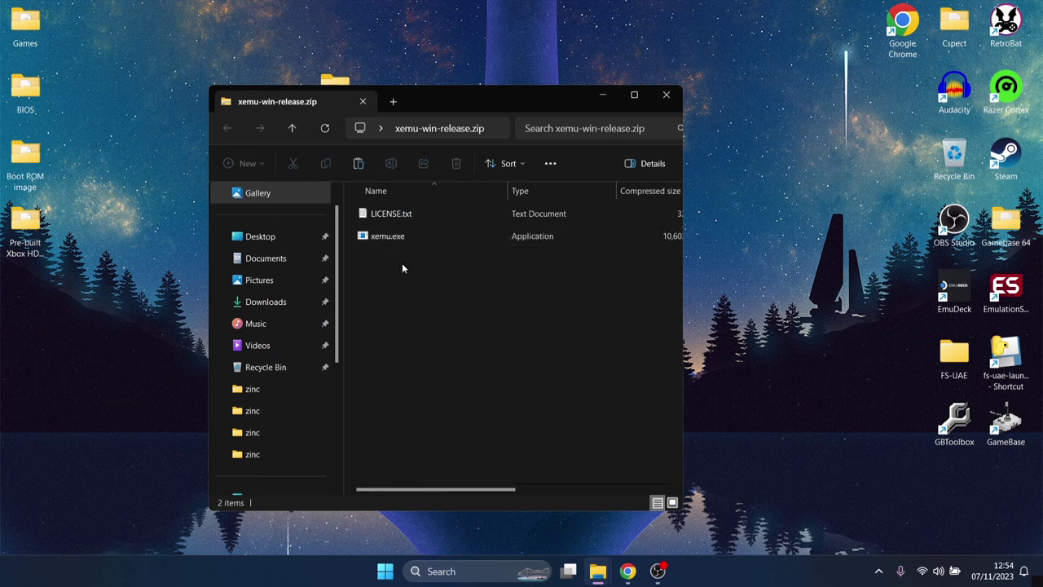
pyautogui.hotkey('ctrl', 'a')
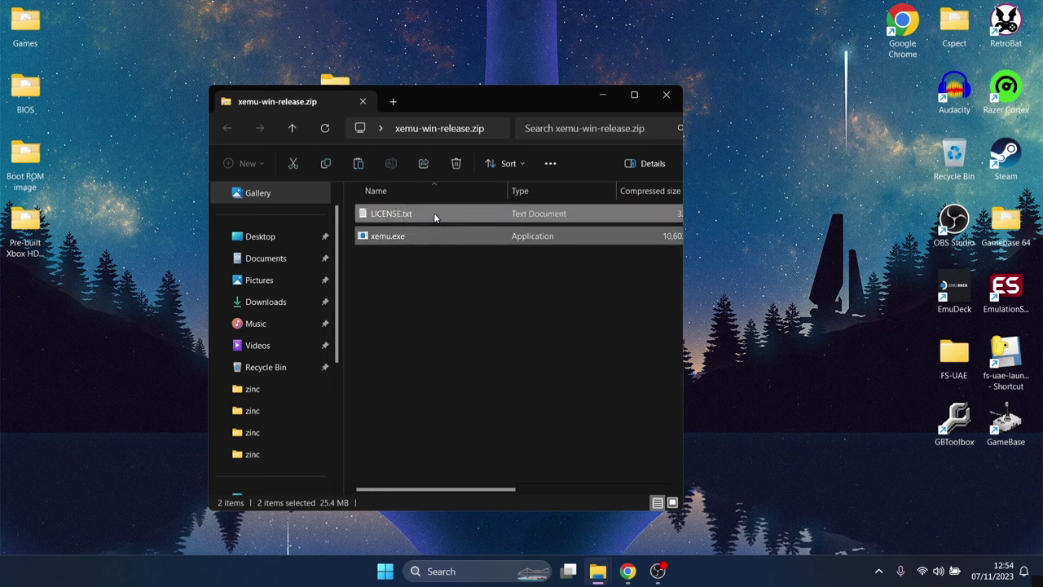
pyautogui.moveTo(433, 212); pyautogui.dragTo(748, 118)
# - Close the archive window and delete xemu-win-release.zip from the desktop
pyautogui.click(669, 97)
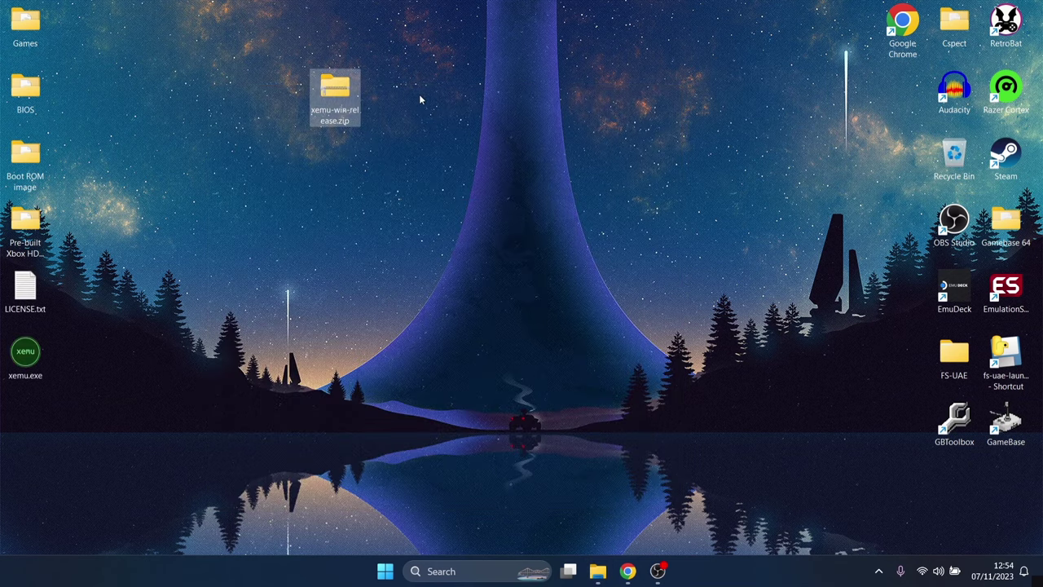
pyautogui.rightClick(347, 93)
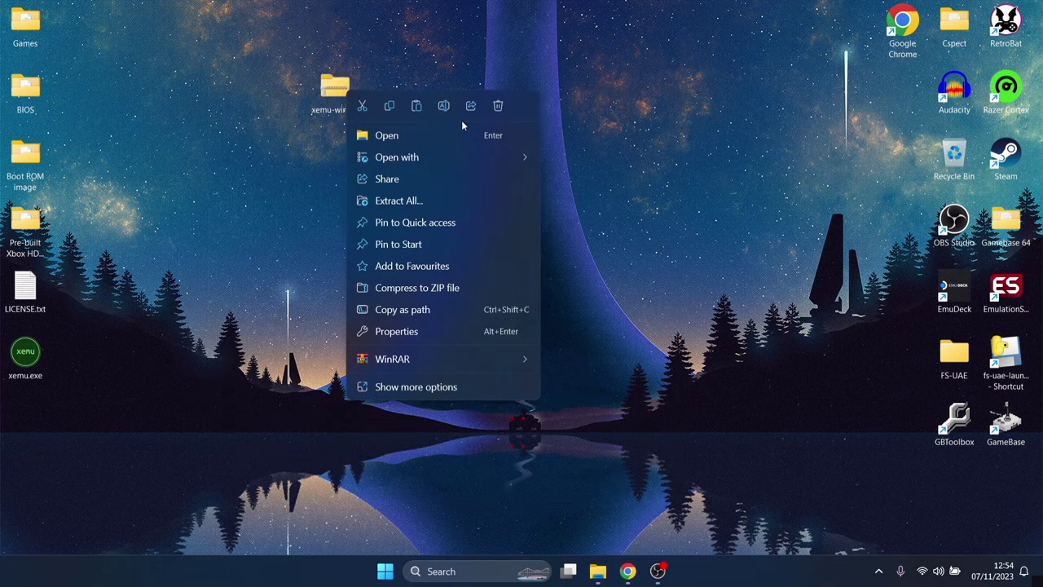
pyautogui.click(497, 107)
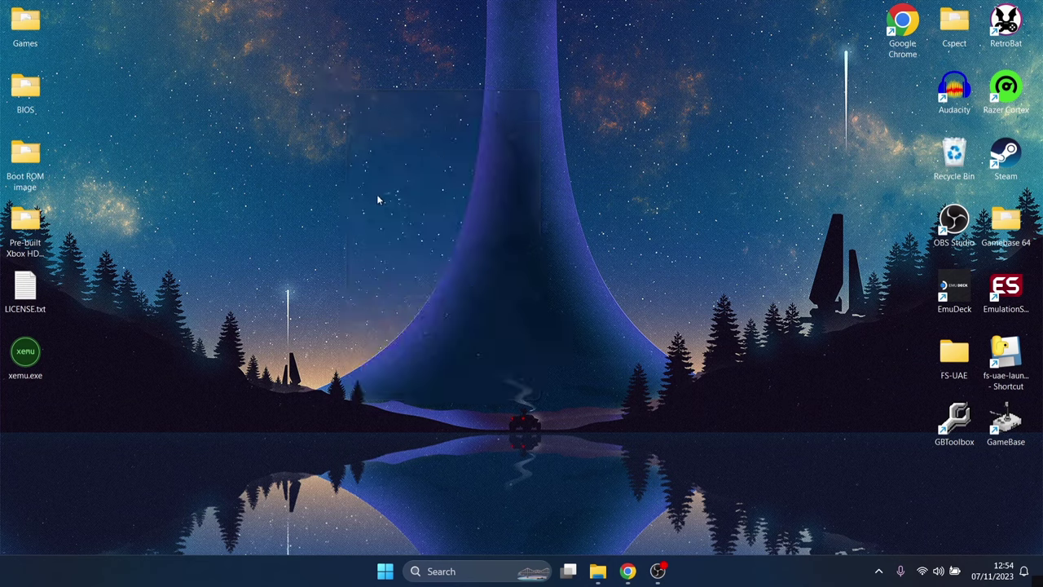
# - Make a new desktop folder 'Xemu' and drag LICENSE.txt and xemu.exe into it
pyautogui.rightClick(287, 226)
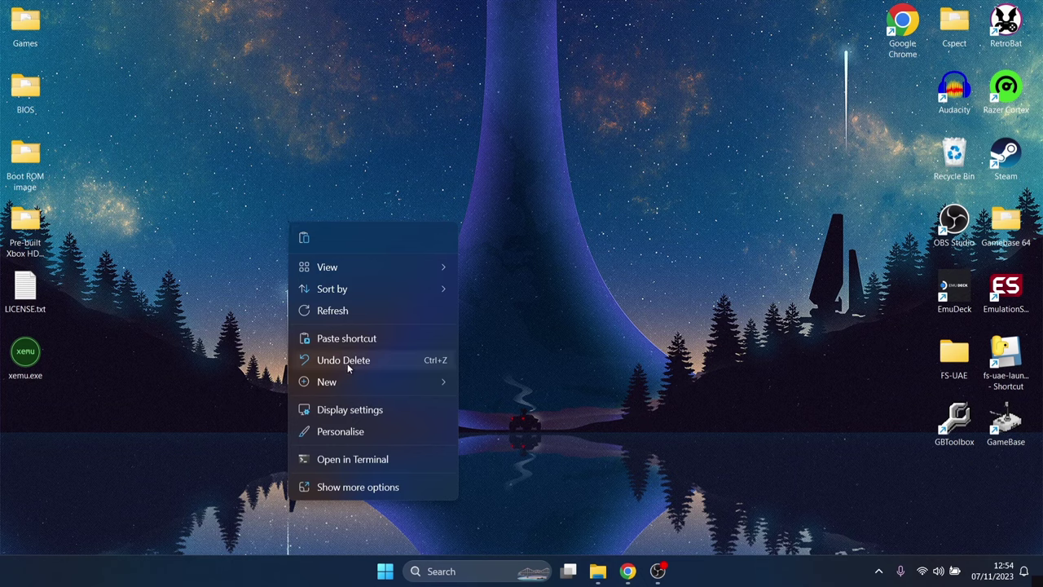
pyautogui.moveTo(350, 382)
pyautogui.click(490, 384)
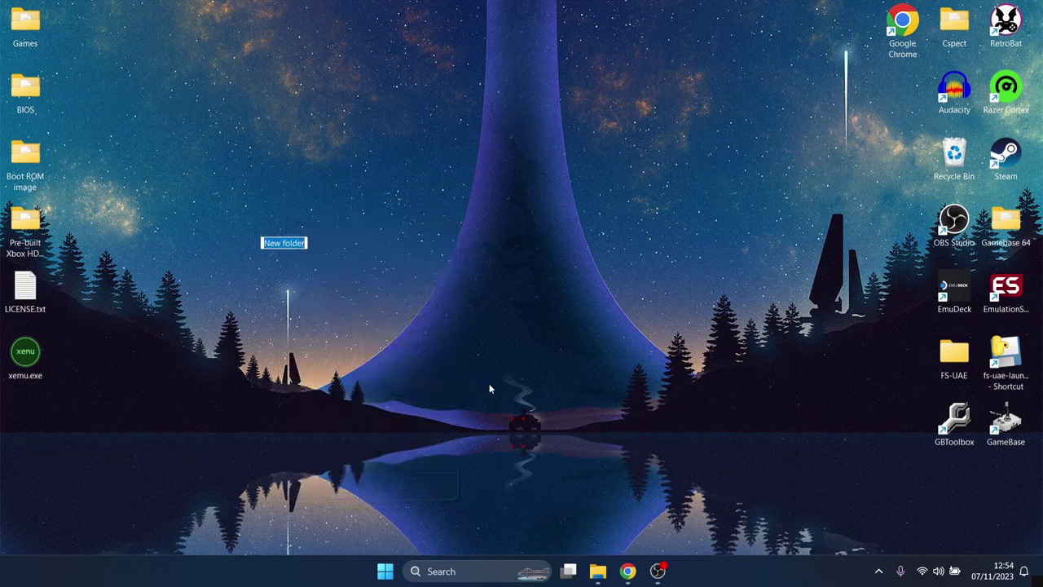
pyautogui.write('Xemu')
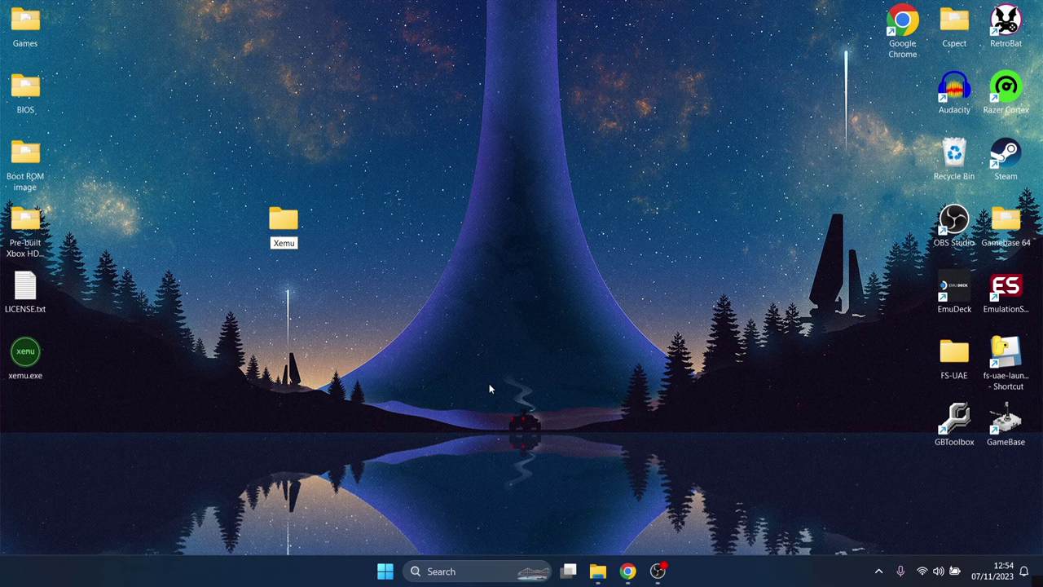
pyautogui.press('Return')
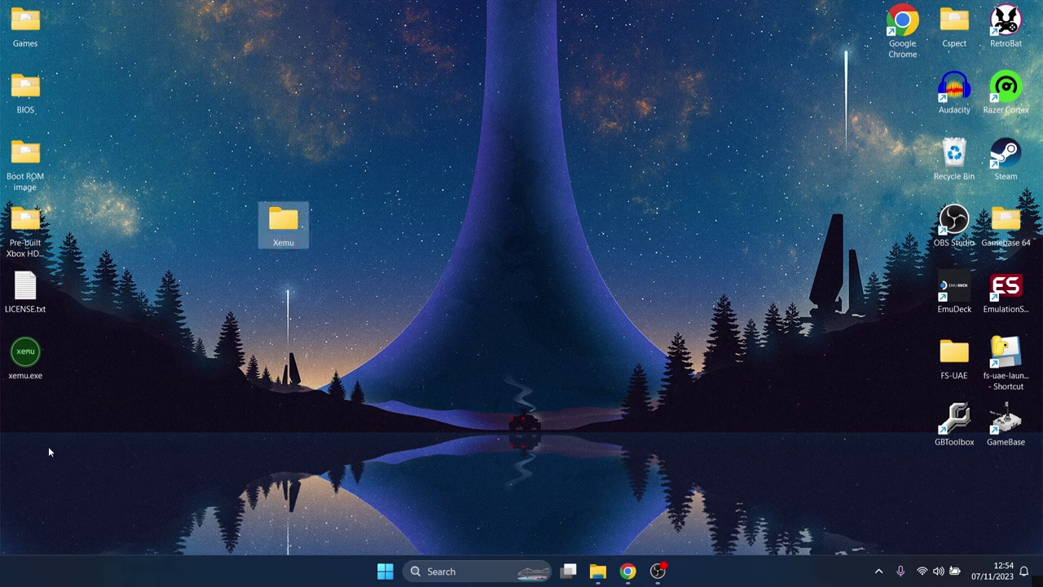
pyautogui.moveTo(114, 401); pyautogui.dragTo(280, 229)
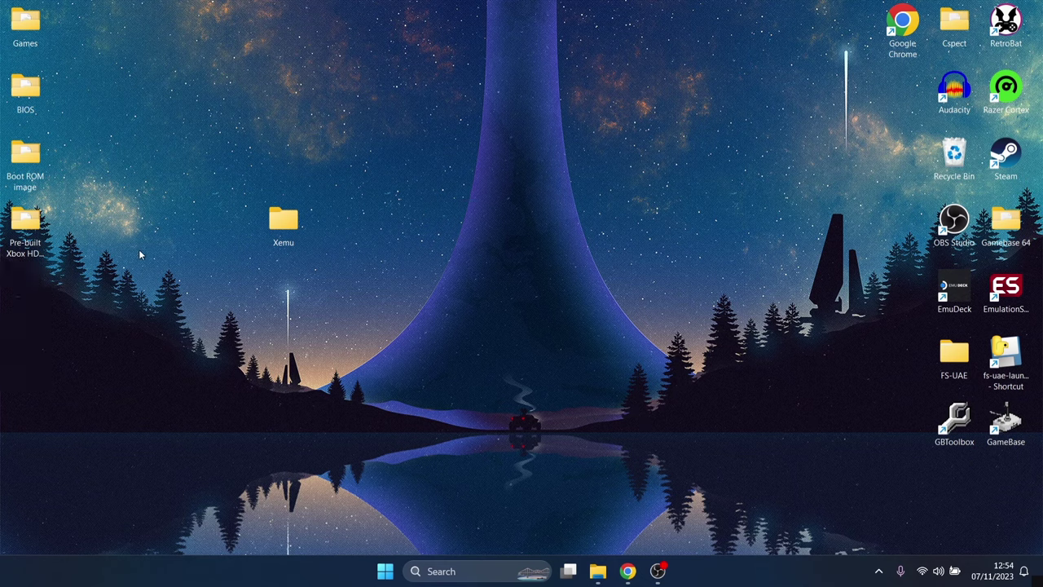
# - Check the Games folder's disc images and move Games into the Xemu folder
pyautogui.moveTo(139, 248); pyautogui.dragTo(77, 39)
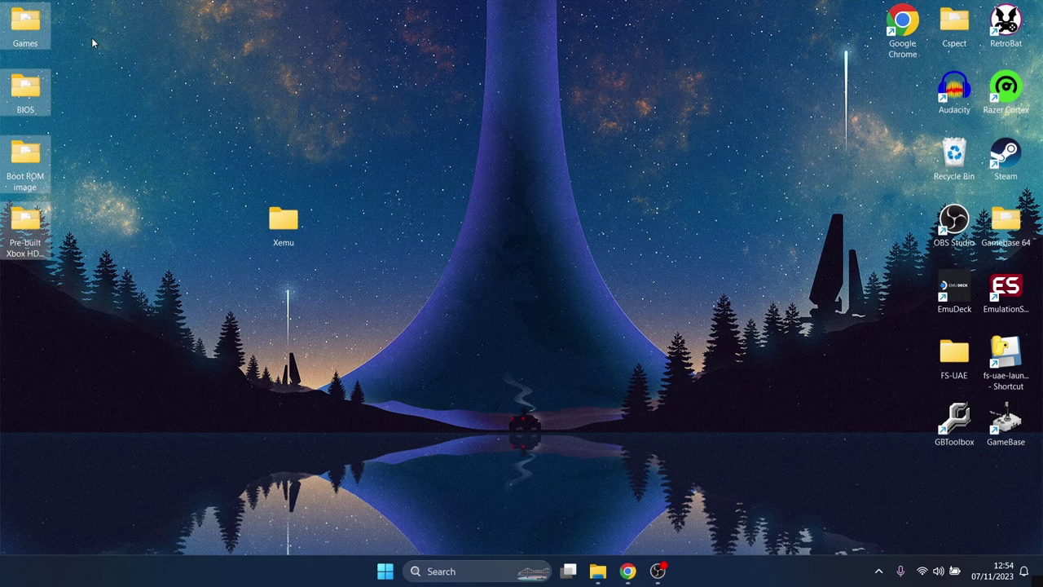
pyautogui.click(91, 37)
pyautogui.doubleClick(25, 25)
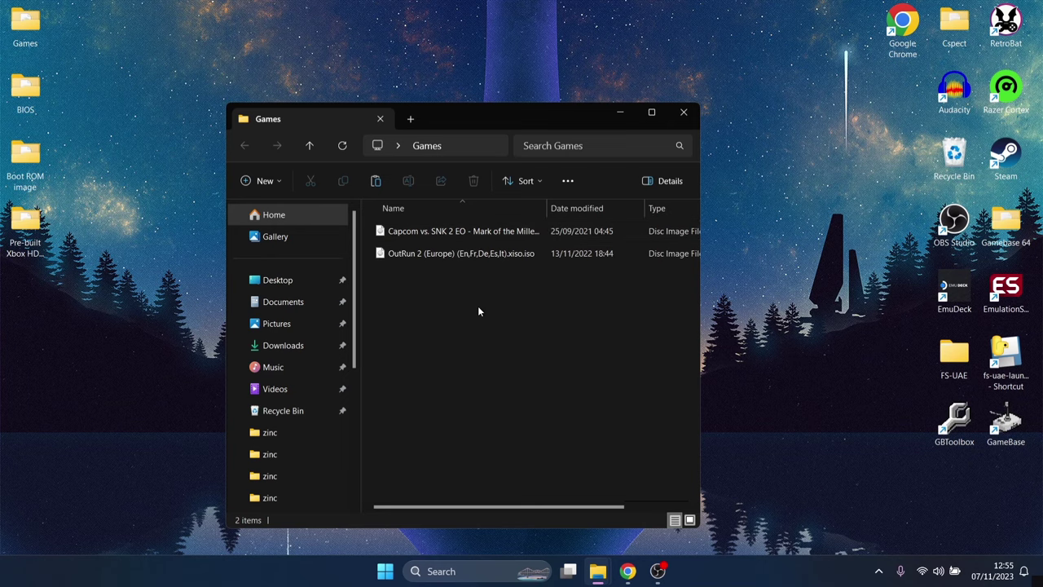
pyautogui.click(679, 115)
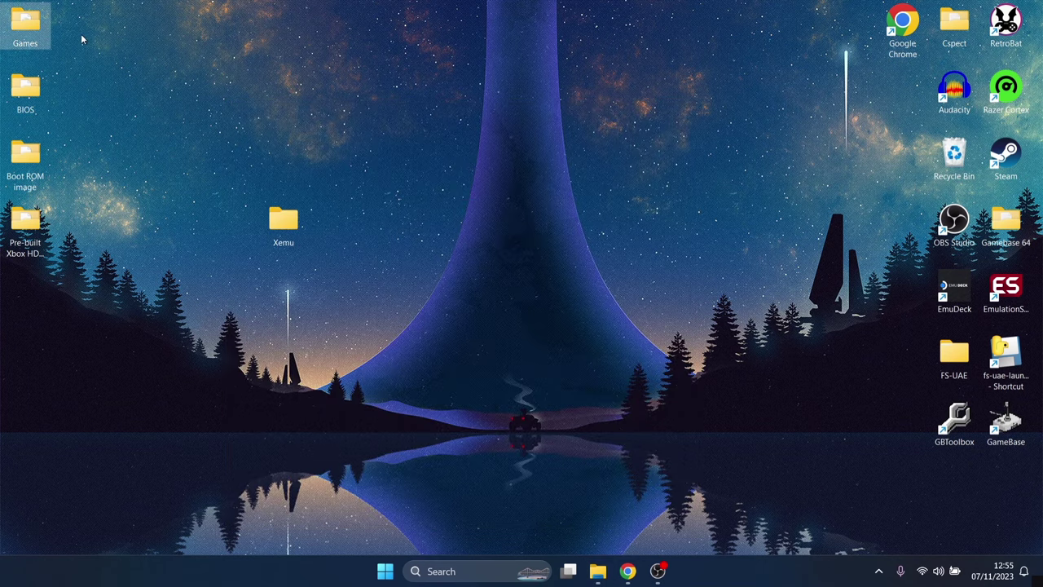
pyautogui.moveTo(31, 25); pyautogui.dragTo(284, 218)
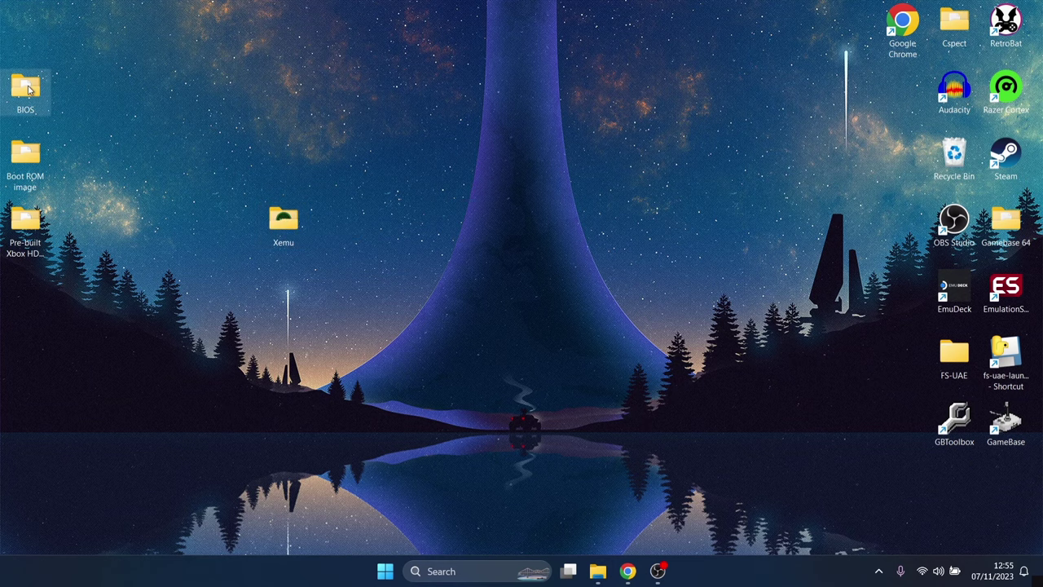
# - Check the BIOS folder's files and move BIOS into the Xemu folder
pyautogui.doubleClick(28, 89)
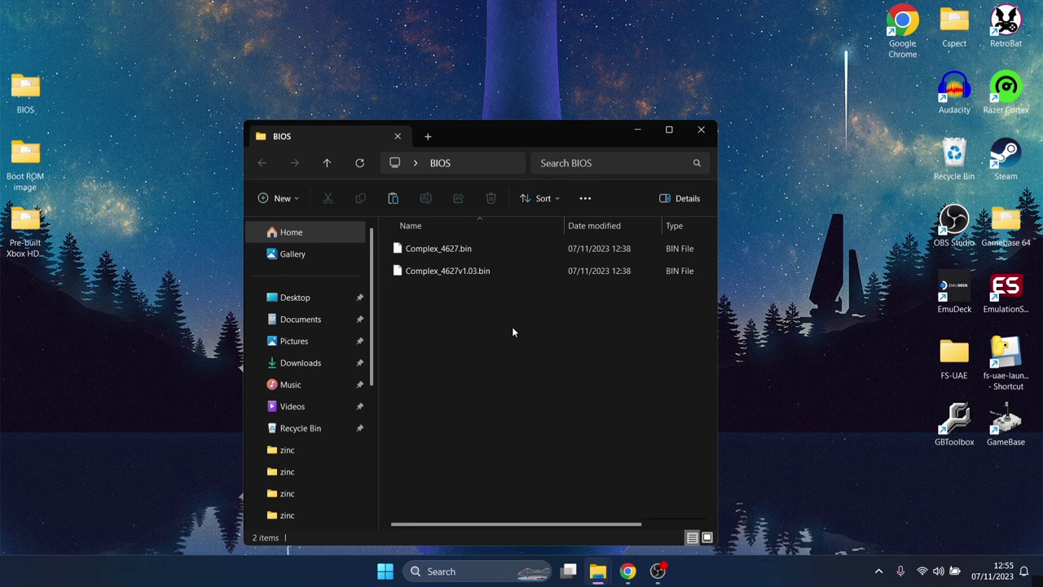
pyautogui.click(706, 132)
pyautogui.moveTo(19, 94); pyautogui.dragTo(284, 227)
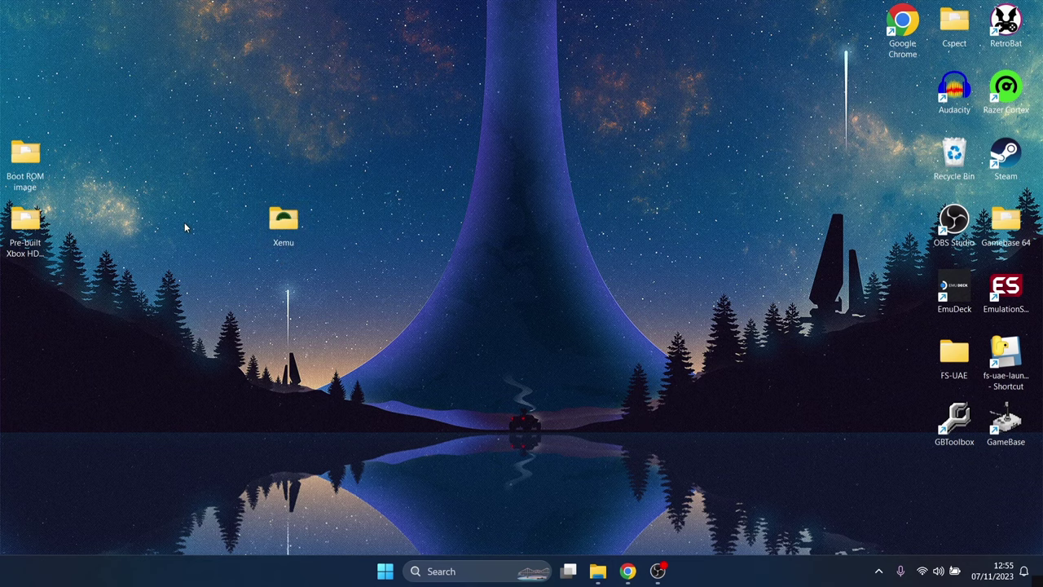
# - Move the Boot ROM image folder into Xemu and open the Pre-built Xbox HDD image folder
pyautogui.doubleClick(25, 161)
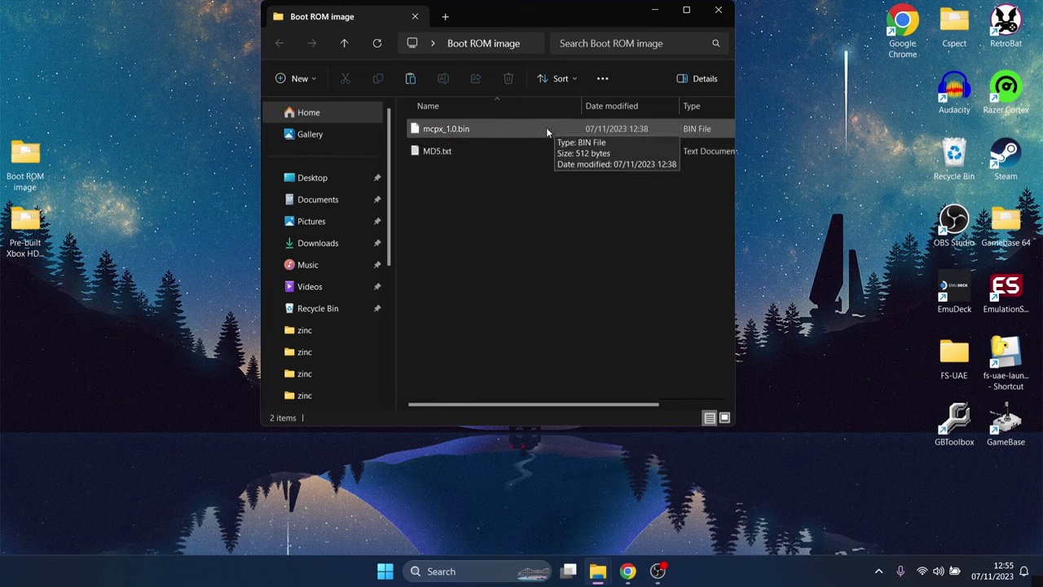
pyautogui.click(718, 9)
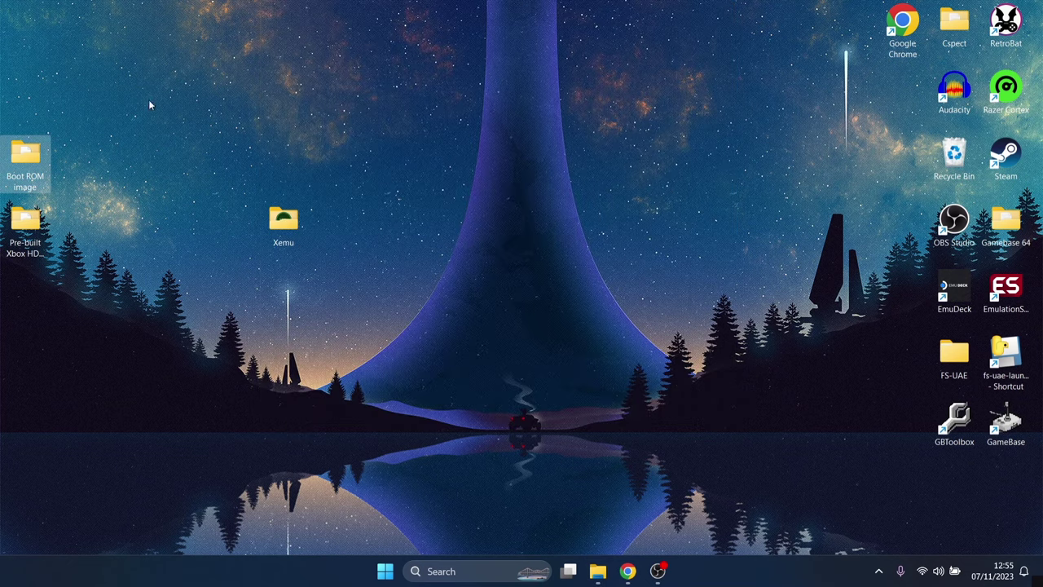
pyautogui.moveTo(36, 151); pyautogui.dragTo(284, 222)
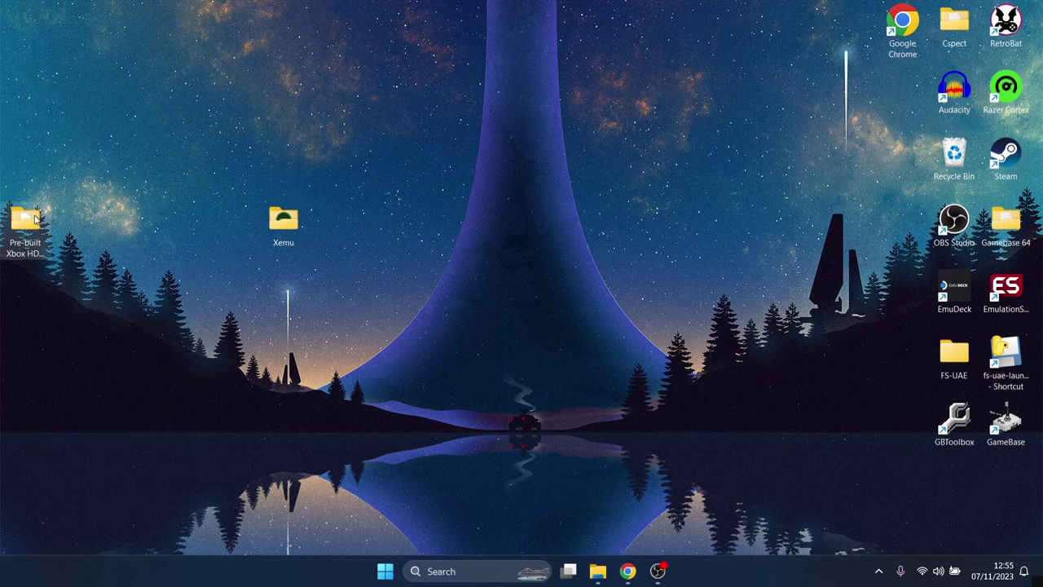
pyautogui.doubleClick(34, 219)
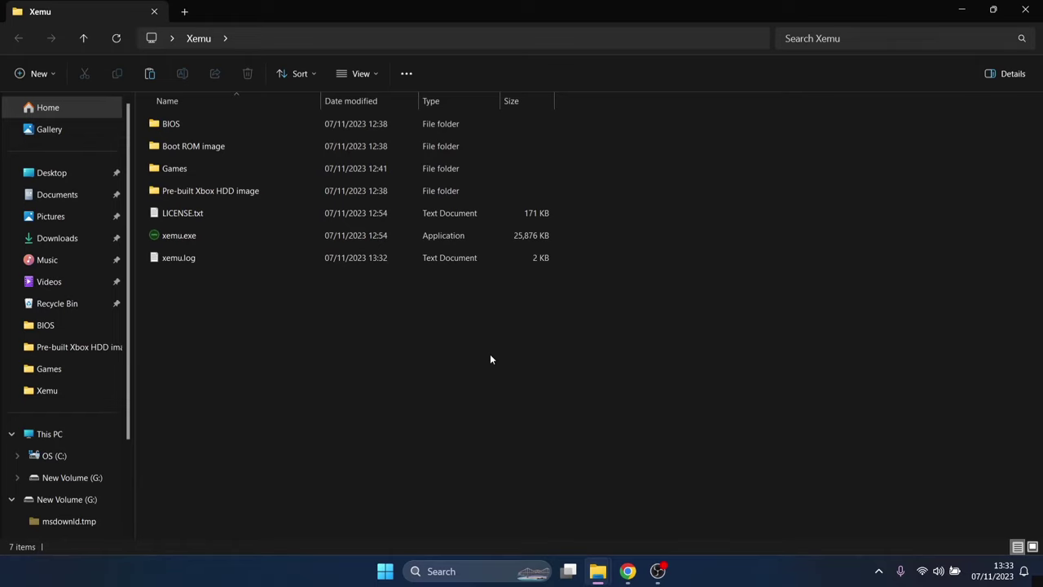
# - Launch xemu.exe so xemu v0.7.116 boots to the insert-disc screen
pyautogui.doubleClick(213, 236)
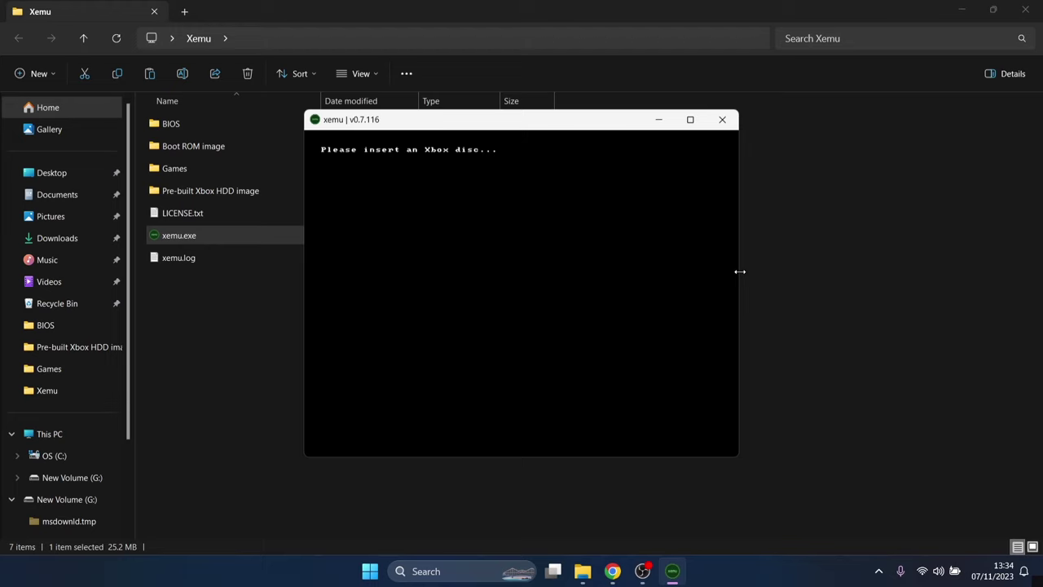
# - Open xemu's System settings and scroll to the Files section with boot ROM, BIOS and HDD paths
pyautogui.moveTo(445, 214)
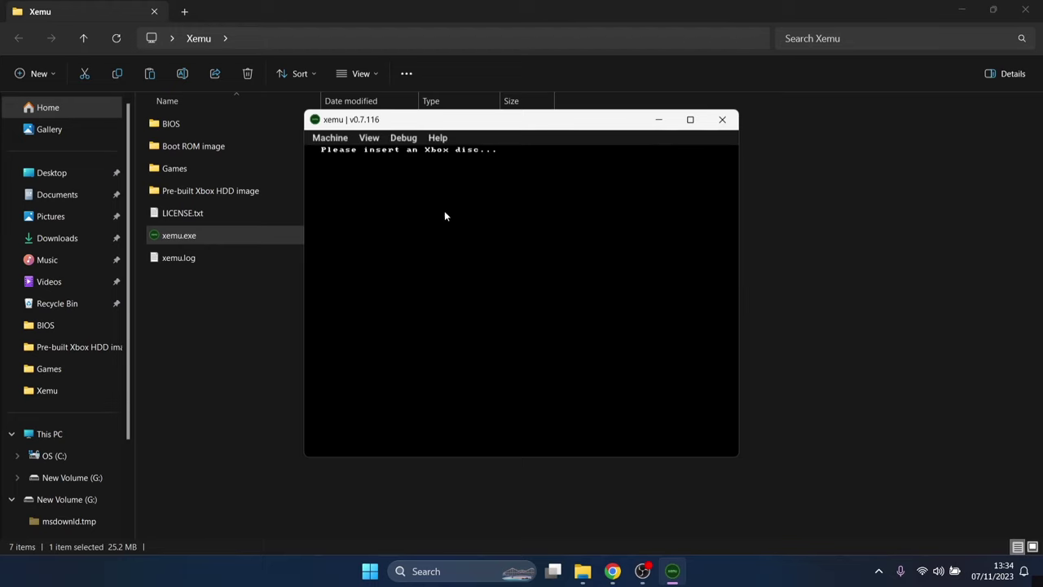
pyautogui.click(331, 139)
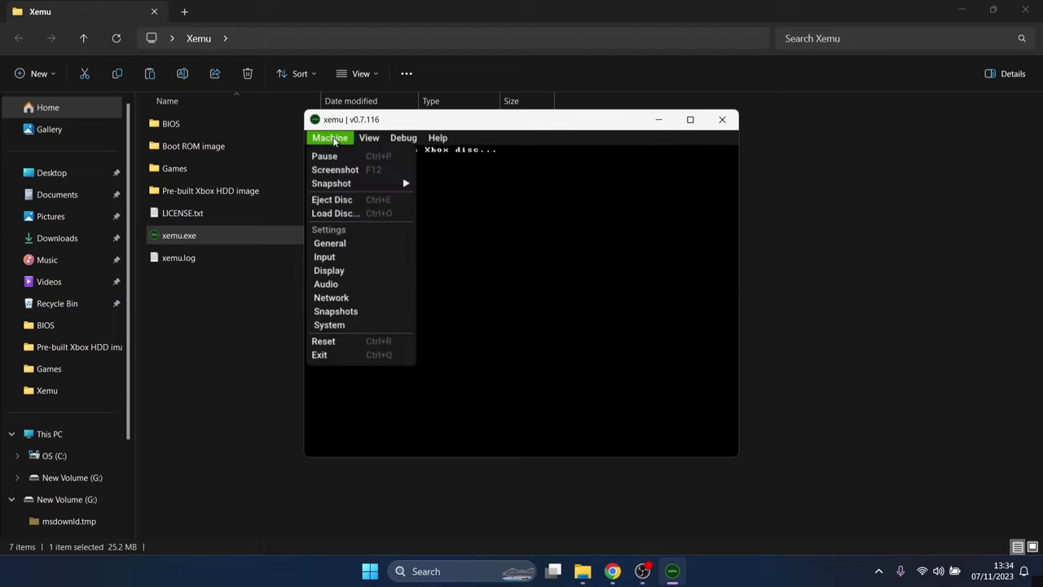
pyautogui.click(349, 243)
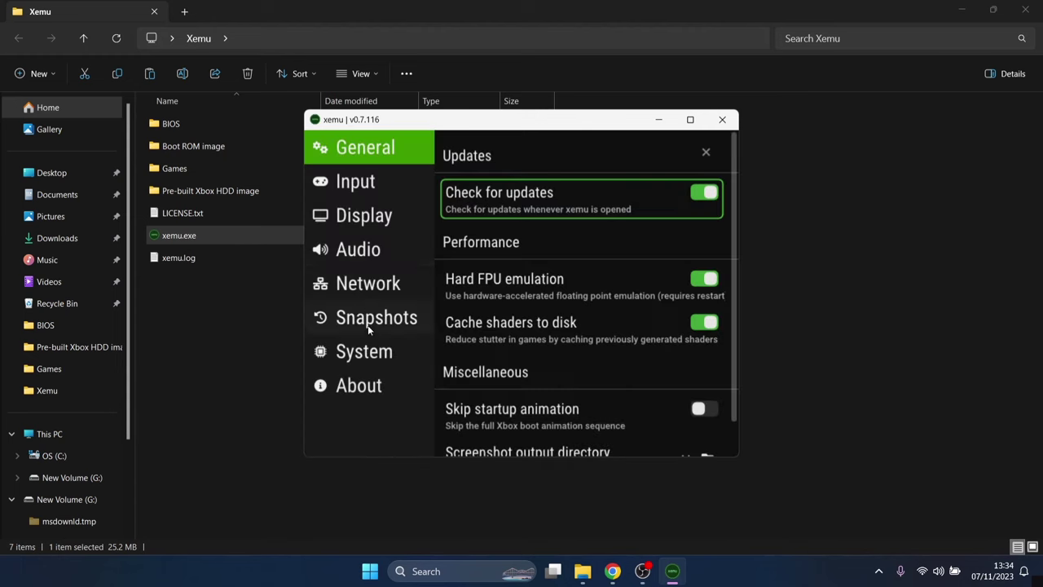
pyautogui.click(365, 351)
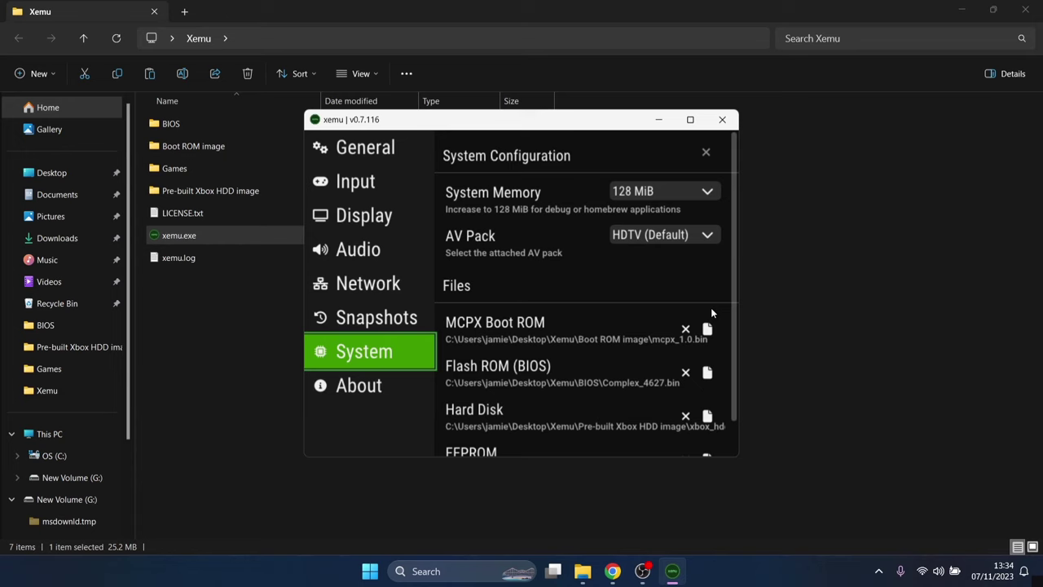
pyautogui.scroll(-1, 734, 291)
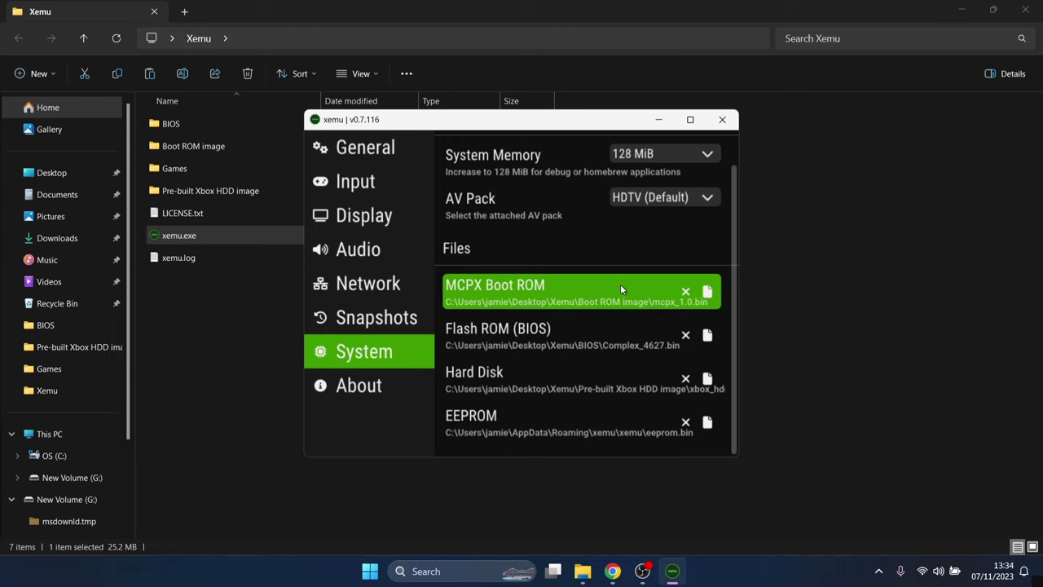
# - Set the MCPX Boot ROM to mcpx_1.0.bin from Desktop > Xemu > Boot ROM image
pyautogui.click(707, 294)
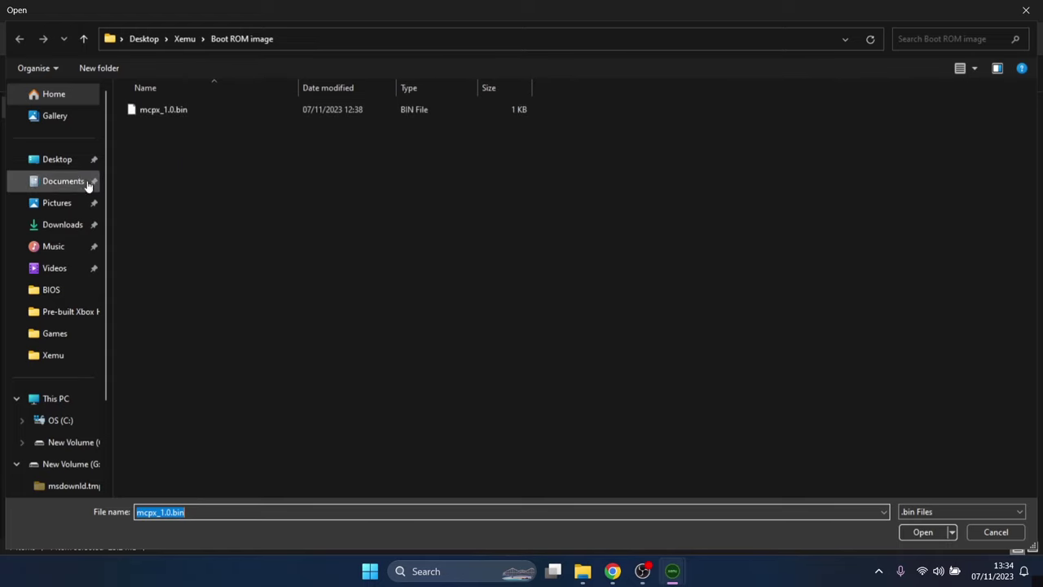
pyautogui.click(57, 161)
pyautogui.doubleClick(386, 131)
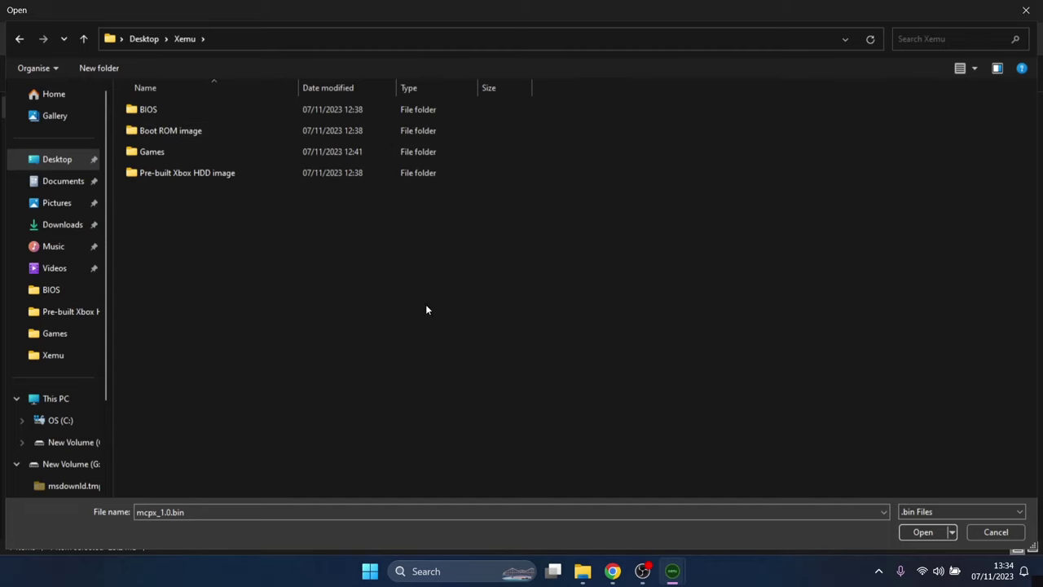
pyautogui.doubleClick(210, 132)
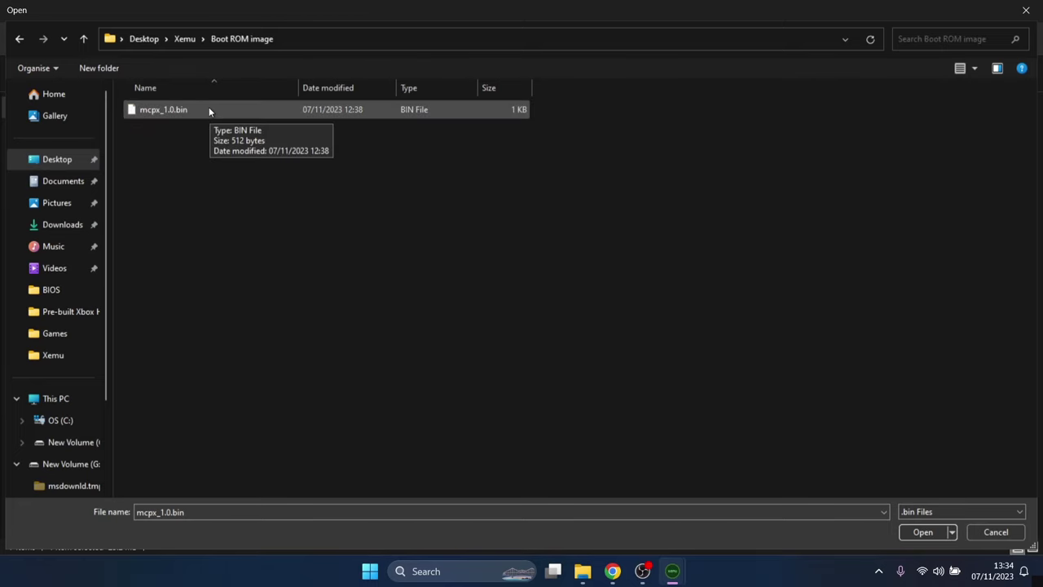
pyautogui.click(208, 111)
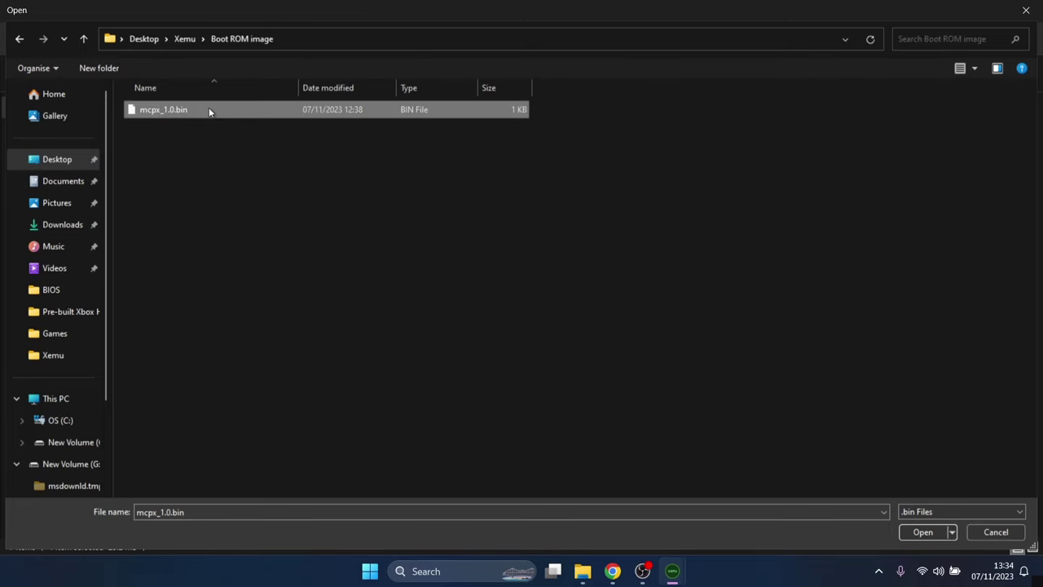
pyautogui.click(913, 531)
pyautogui.scroll(-1, 734, 301)
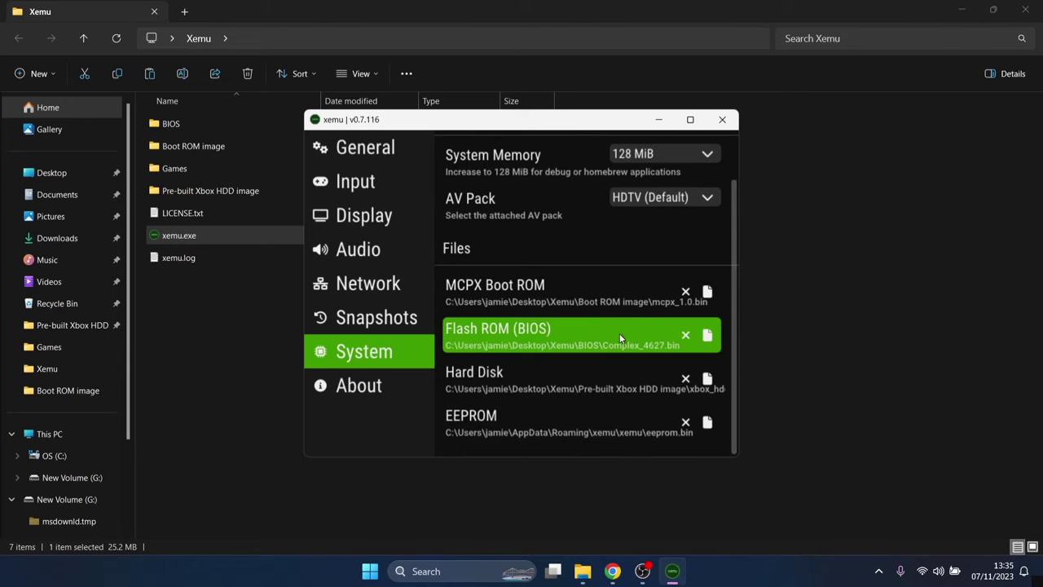
# - Set the Flash ROM to Complex_4627.bin and the Hard Disk to xbox_hdd.qcow2
pyautogui.click(708, 336)
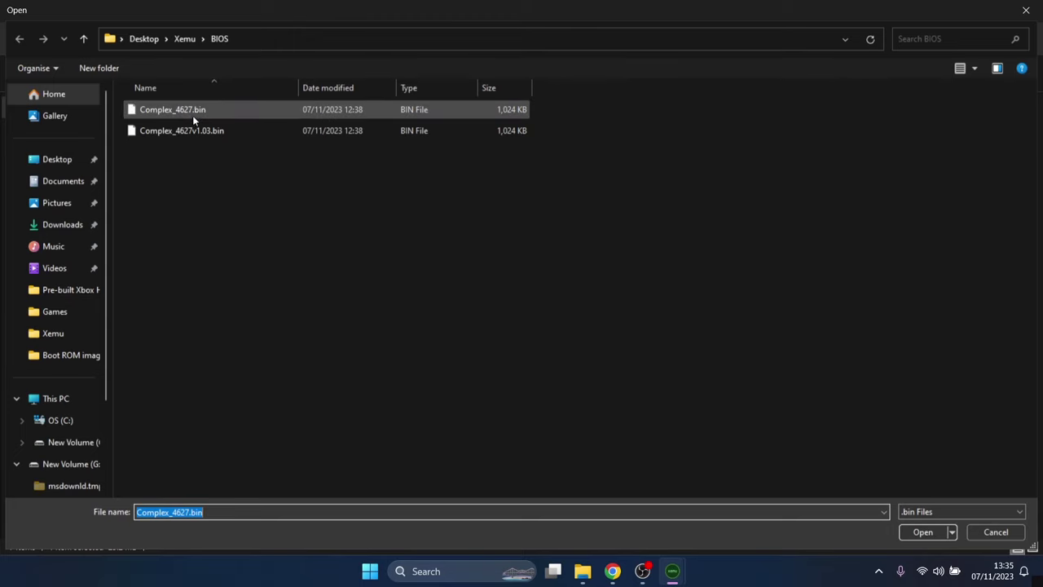
pyautogui.doubleClick(235, 109)
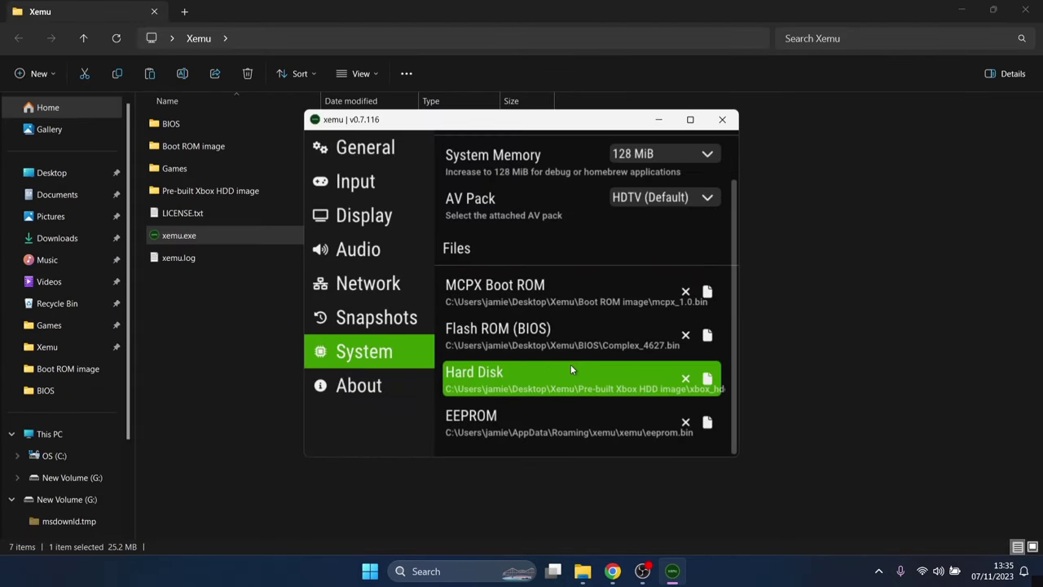
pyautogui.click(603, 381)
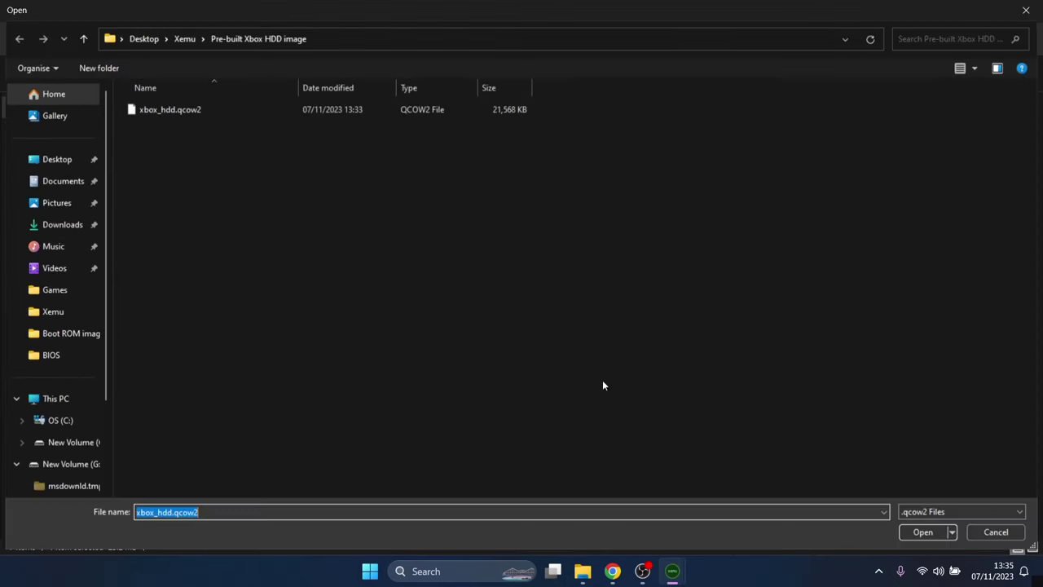
pyautogui.doubleClick(239, 114)
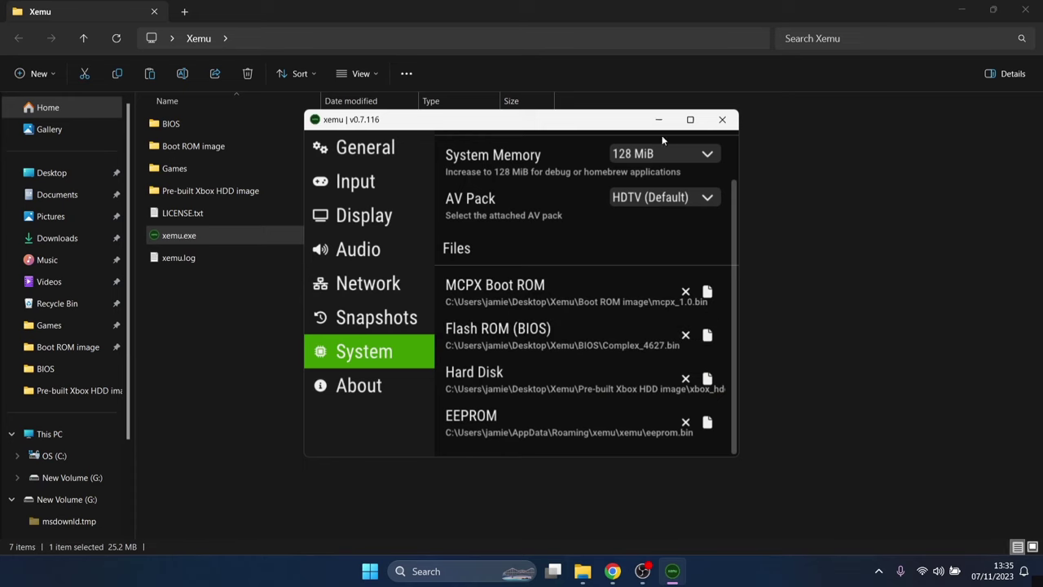
pyautogui.scroll(2, 735, 164)
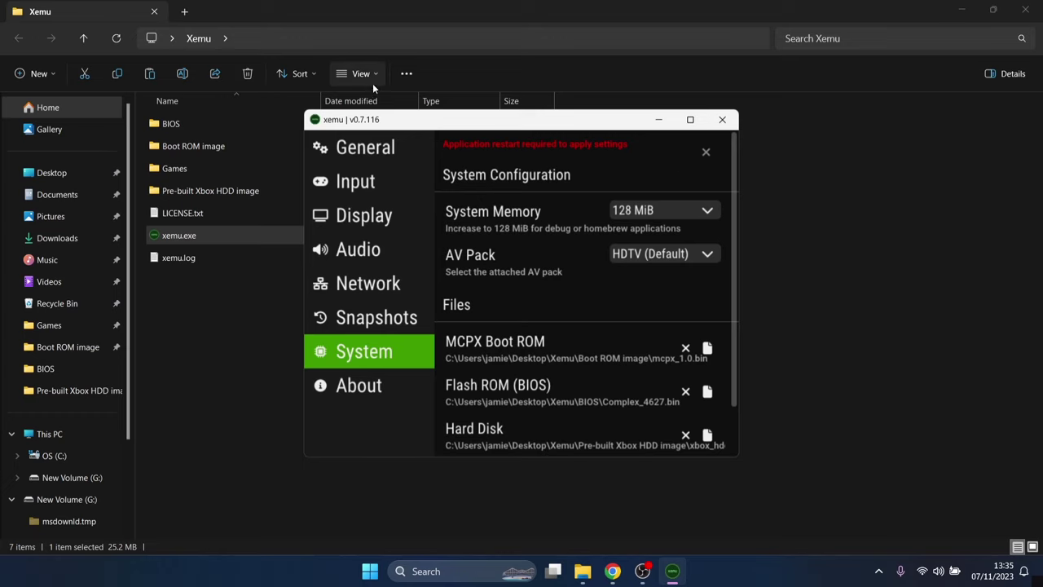
# - Close settings, exit xemu and relaunch xemu.exe so it boots to the insert-disc screen
pyautogui.click(705, 155)
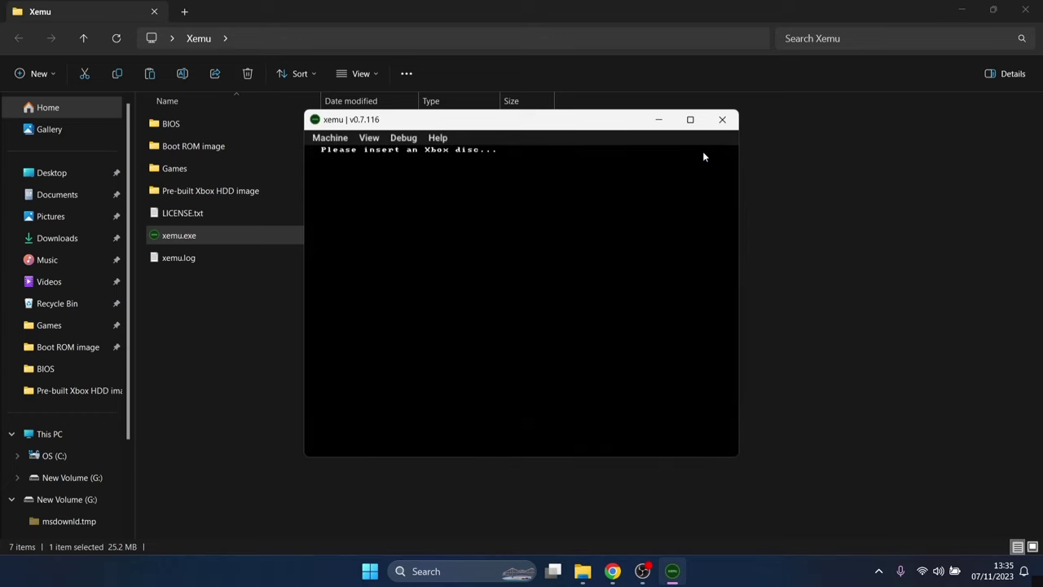
pyautogui.click(330, 138)
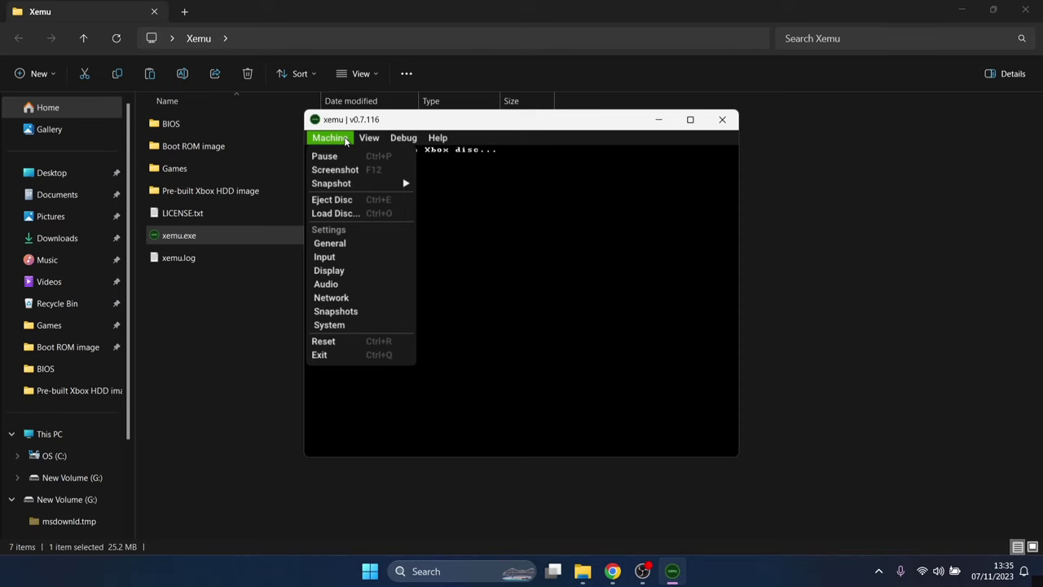
pyautogui.click(330, 354)
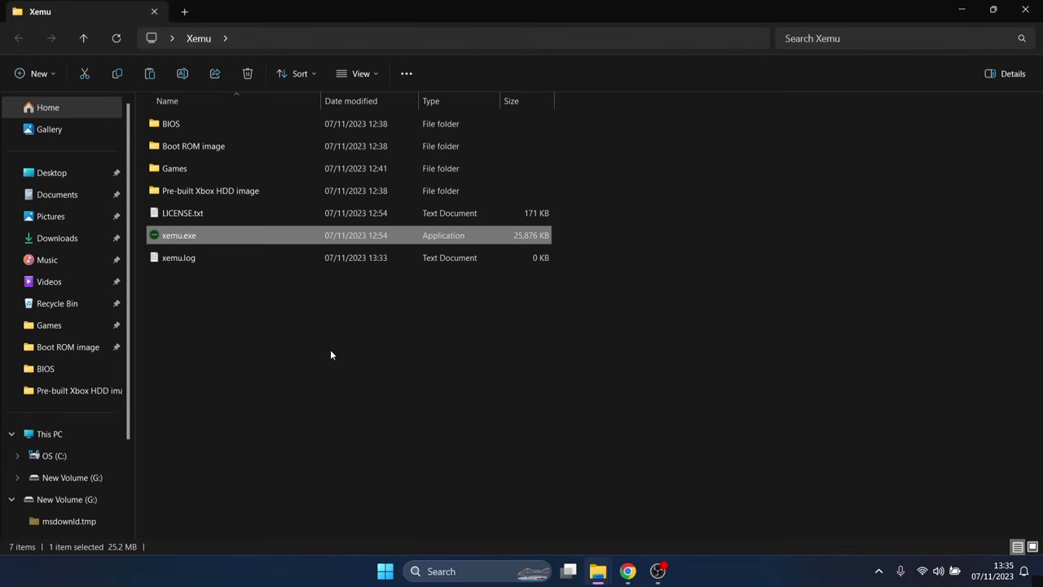
pyautogui.doubleClick(230, 235)
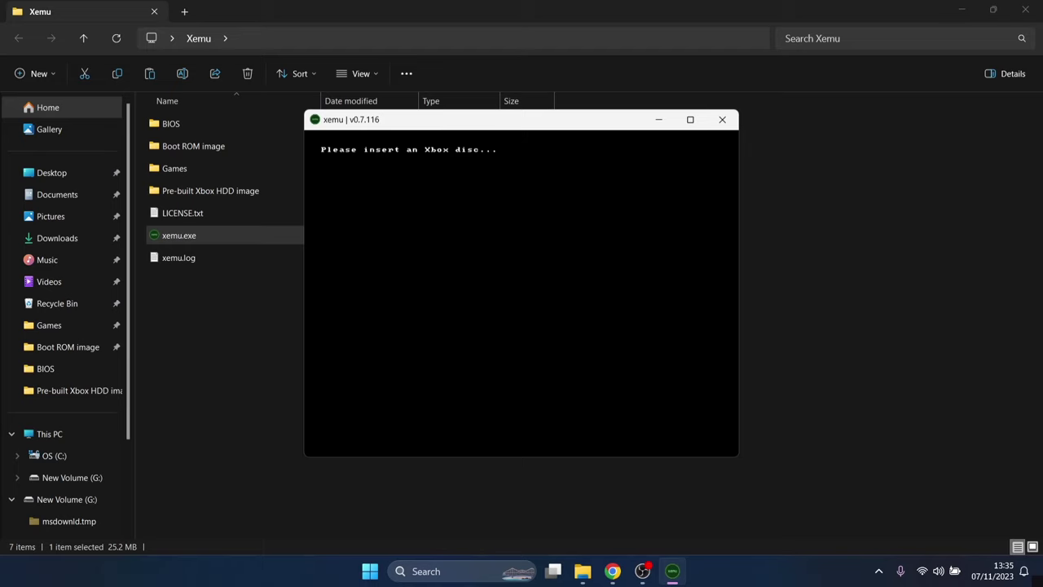
pyautogui.moveTo(370, 183)
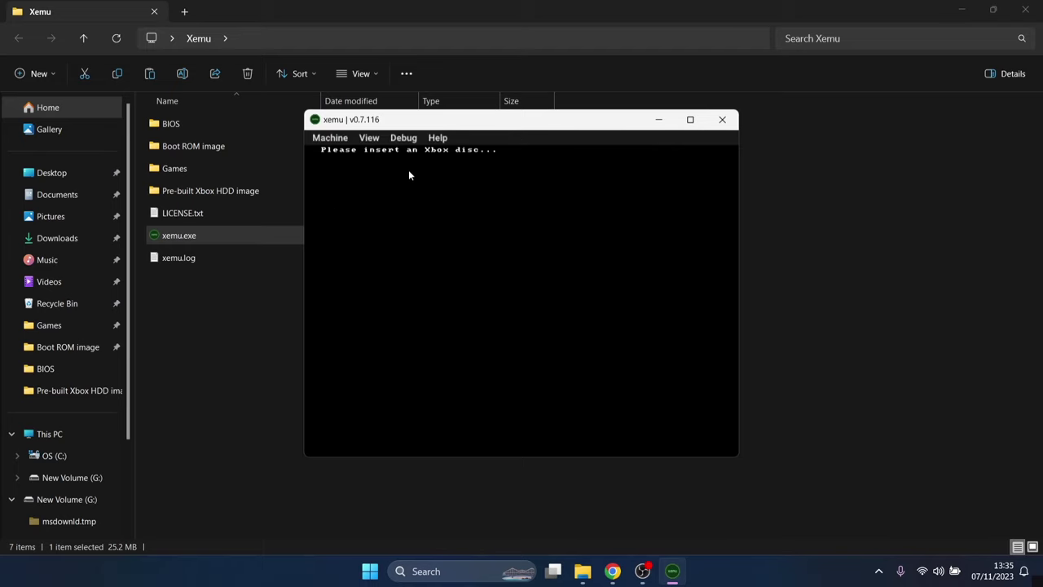
# - Enable Fullscreen and Fullscreen on startup in Display settings, with window size 1920x1080
pyautogui.click(341, 138)
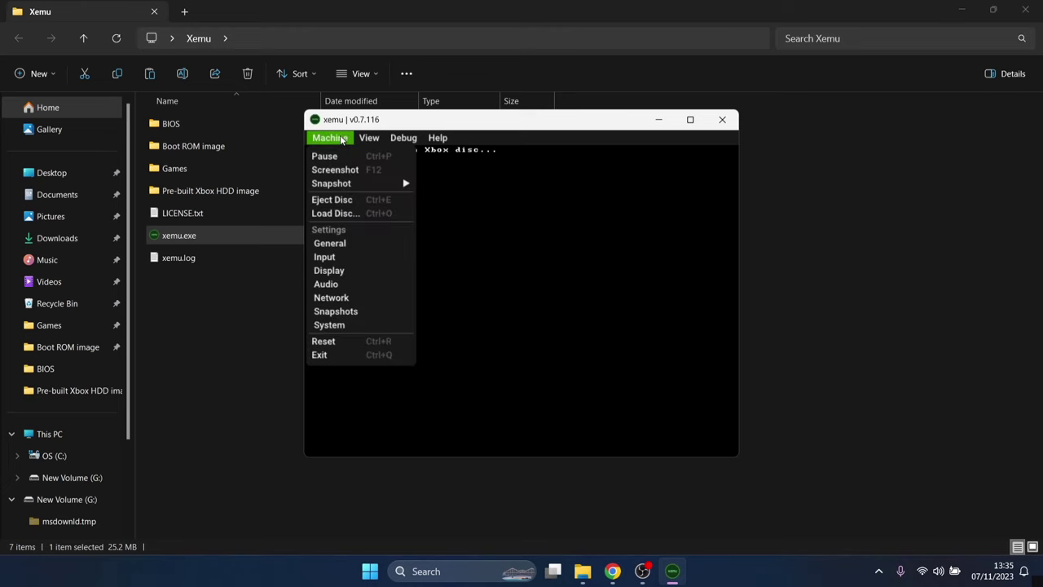
pyautogui.click(340, 270)
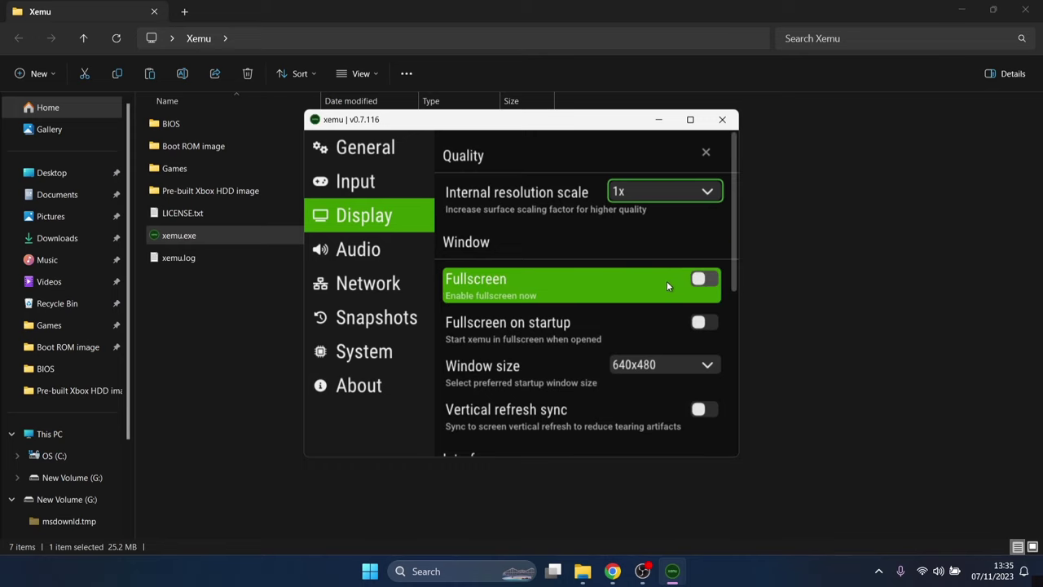
pyautogui.click(700, 279)
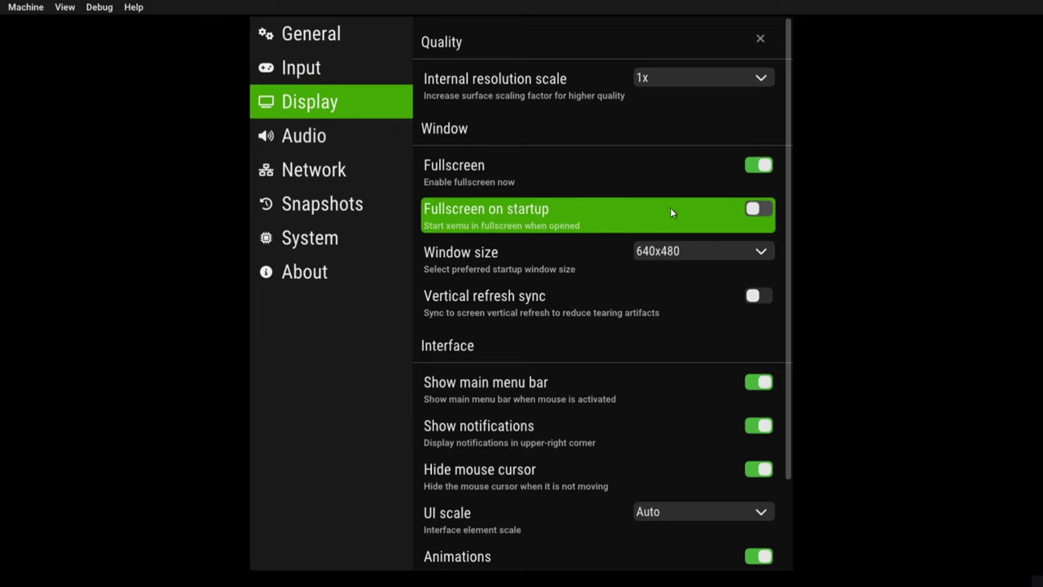
pyautogui.click(758, 210)
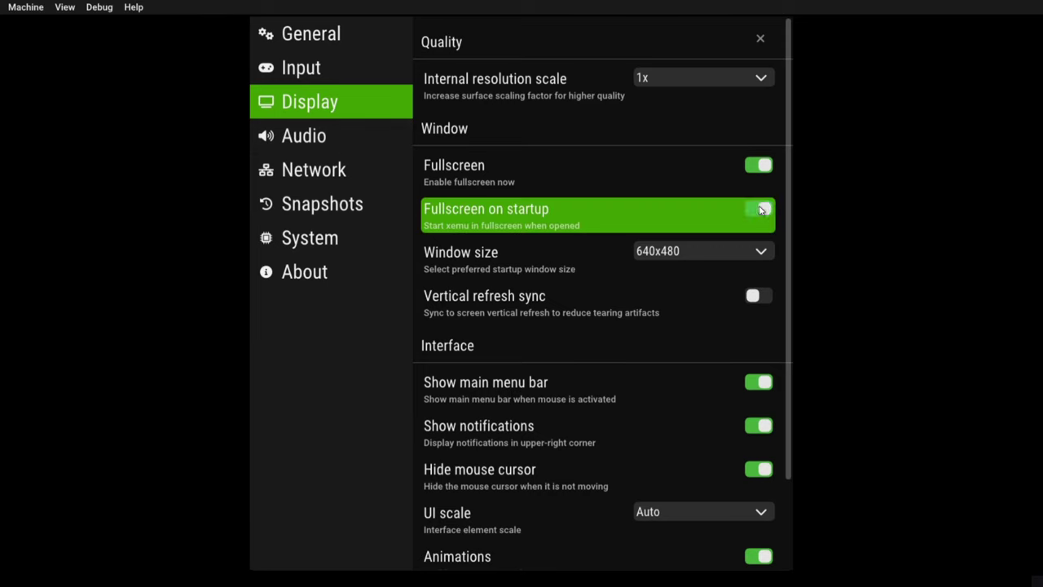
pyautogui.click(761, 253)
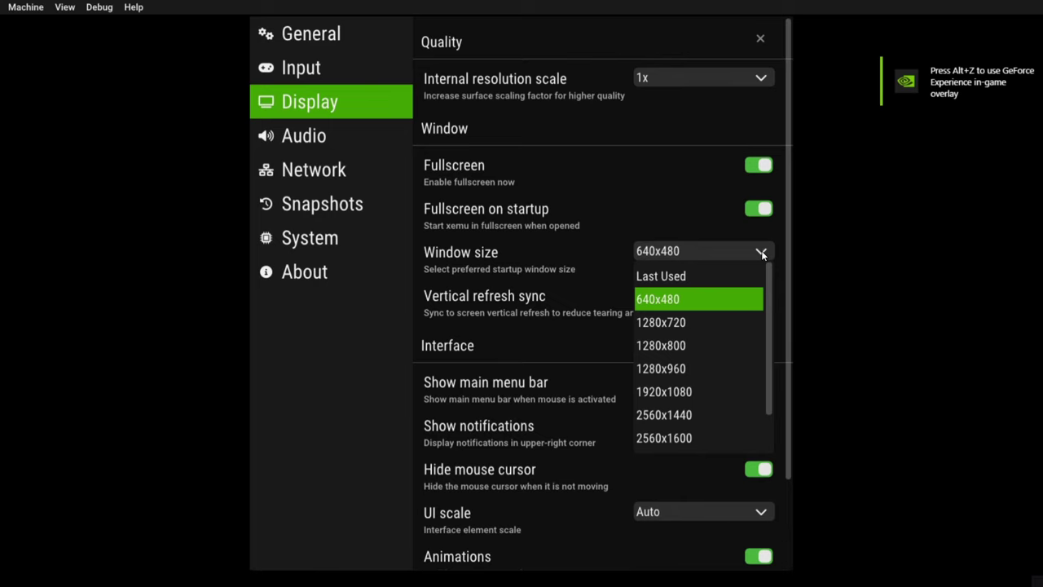
pyautogui.click(716, 392)
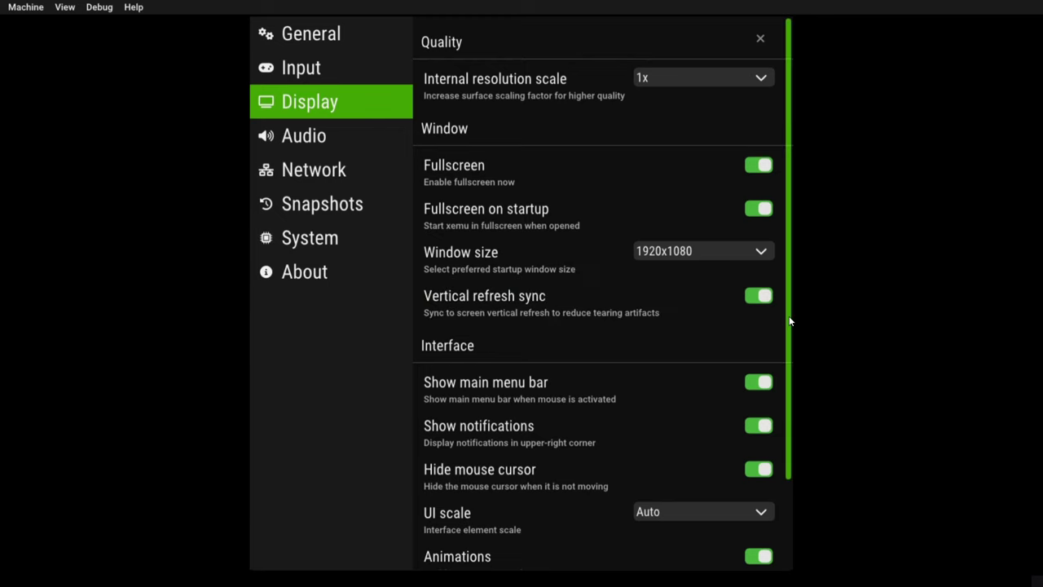
# - Set the interface (UI) scale to 1x after briefly trying 2x
pyautogui.moveTo(790, 319); pyautogui.dragTo(796, 419)
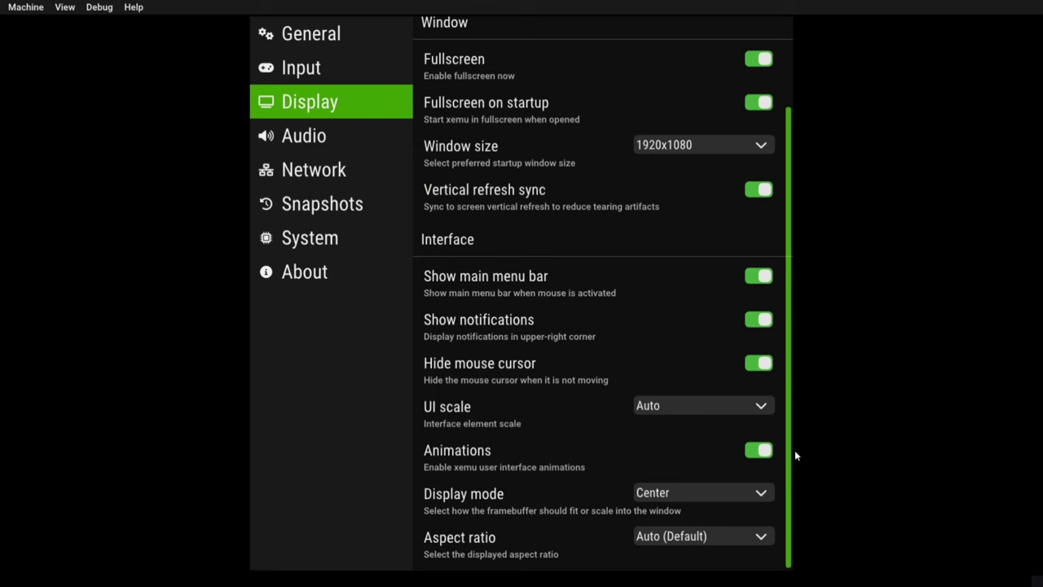
pyautogui.click(672, 404)
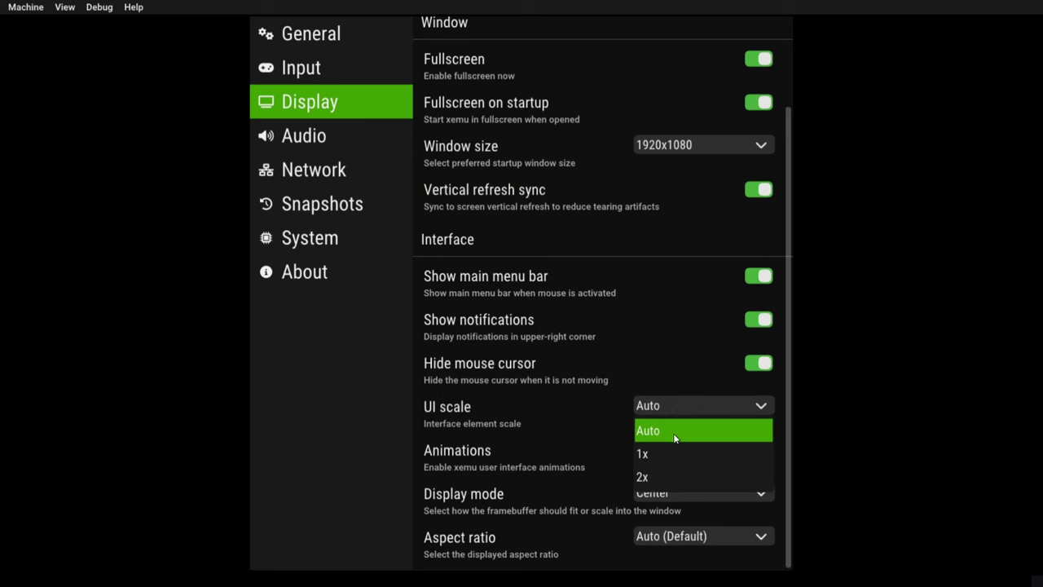
pyautogui.click(672, 479)
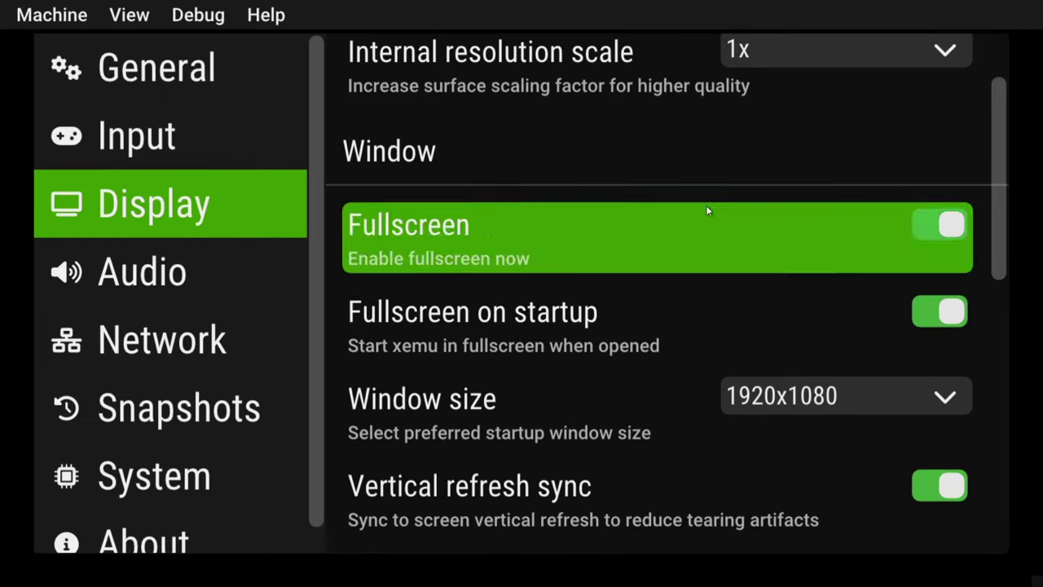
pyautogui.scroll(3, 999, 115)
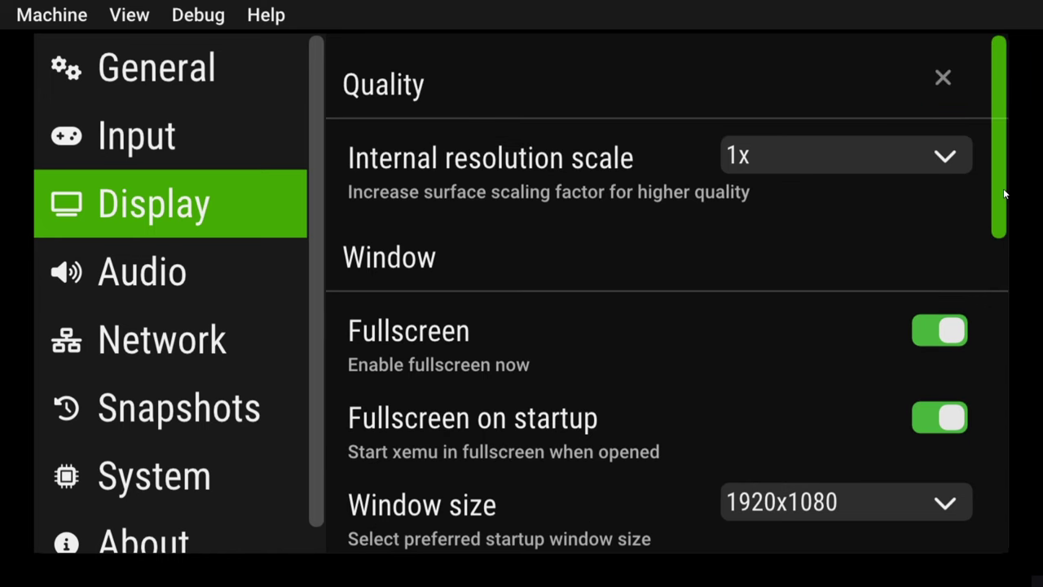
pyautogui.moveTo(1001, 198); pyautogui.dragTo(1008, 453)
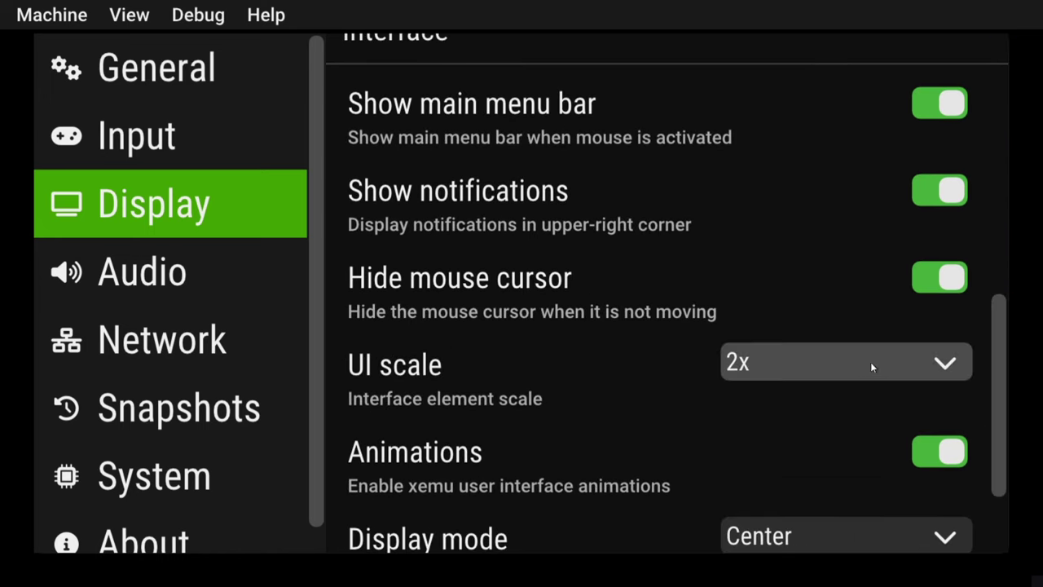
pyautogui.click(871, 362)
pyautogui.click(815, 455)
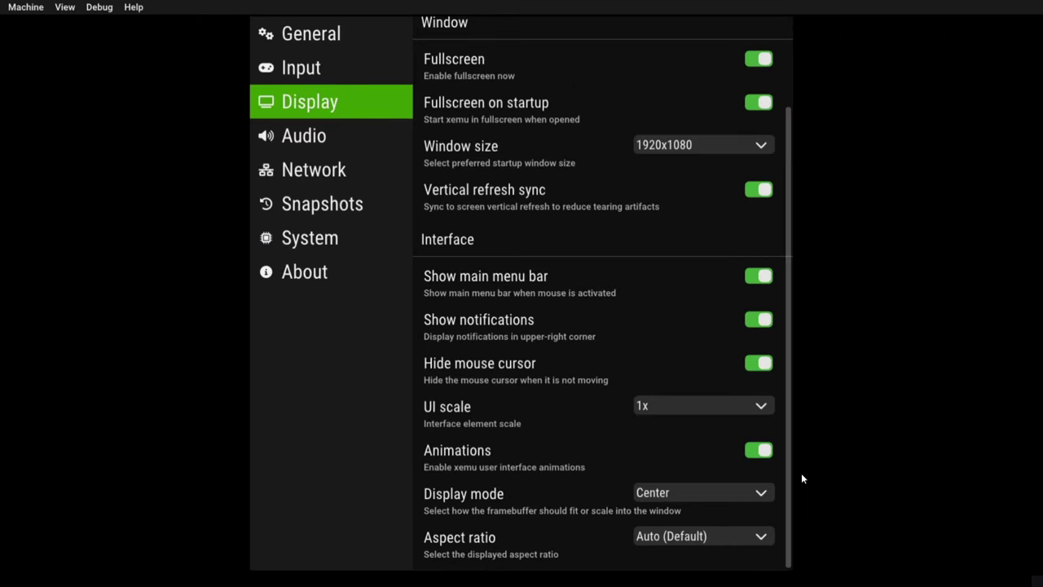
# - Set the aspect ratio to 16:9 and the display mode to Scale
pyautogui.click(705, 538)
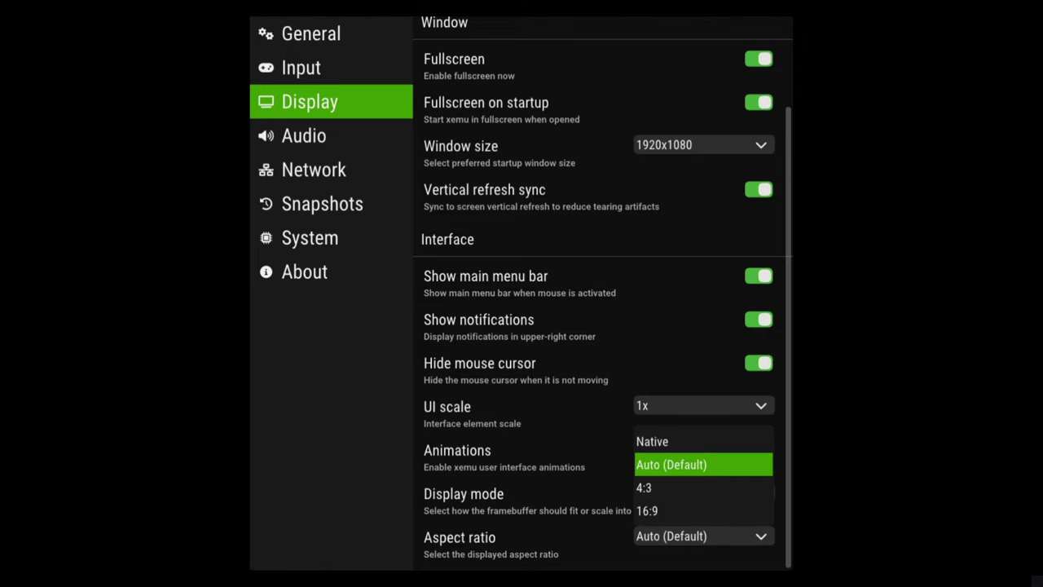
pyautogui.click(705, 538)
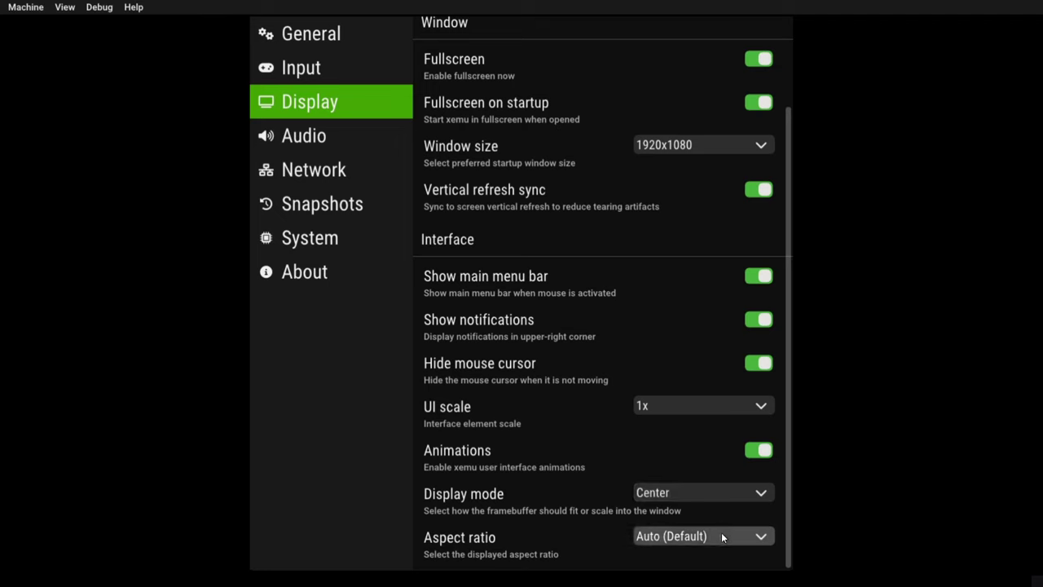
pyautogui.click(721, 535)
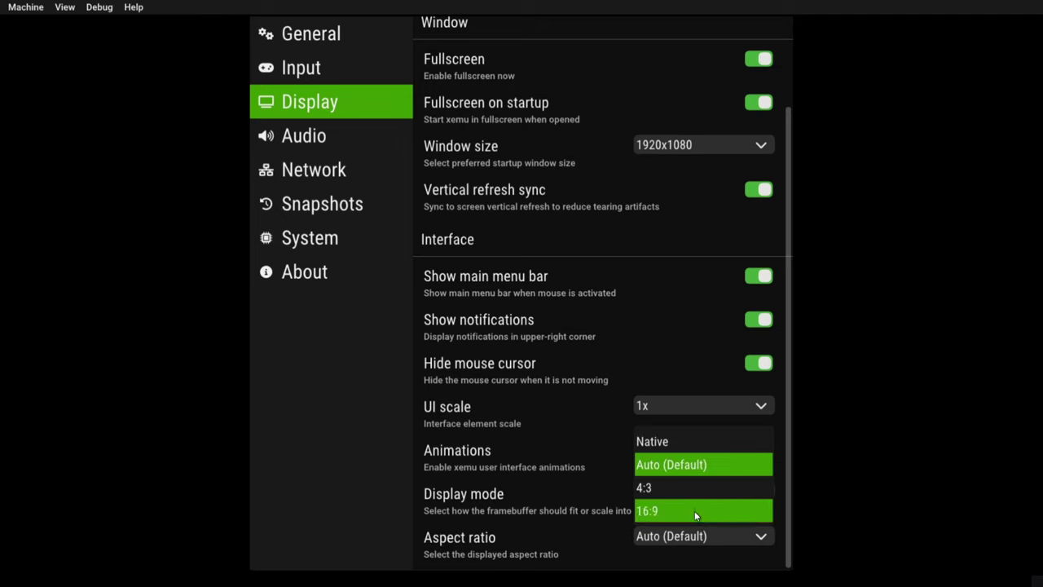
pyautogui.click(694, 510)
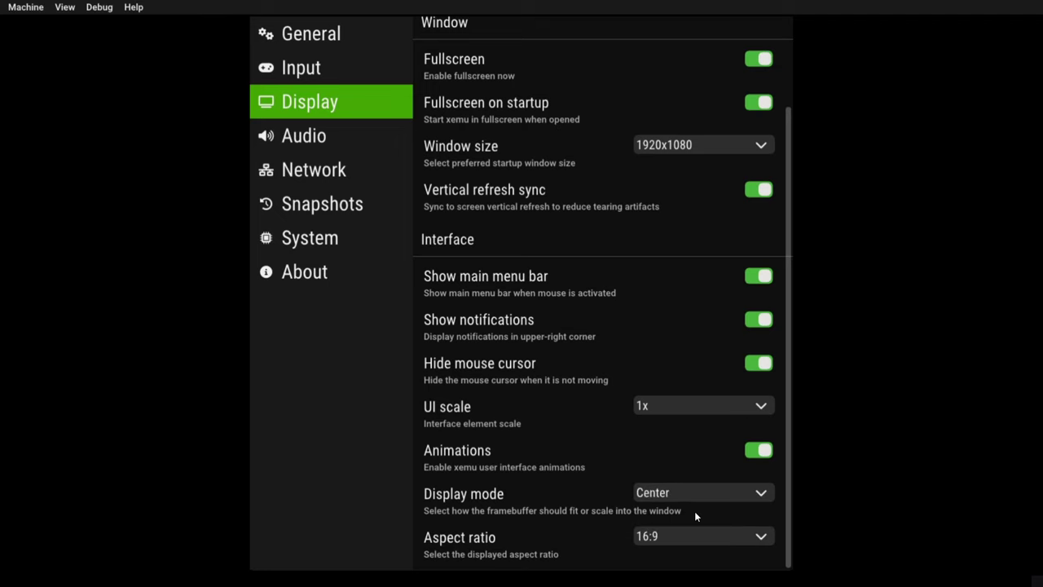
pyautogui.click(760, 493)
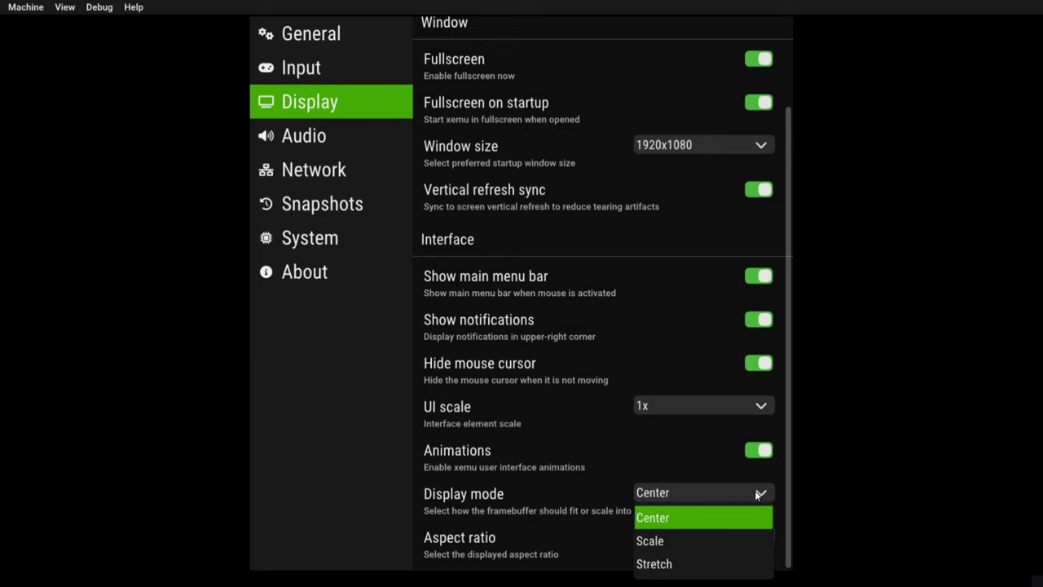
pyautogui.click(706, 540)
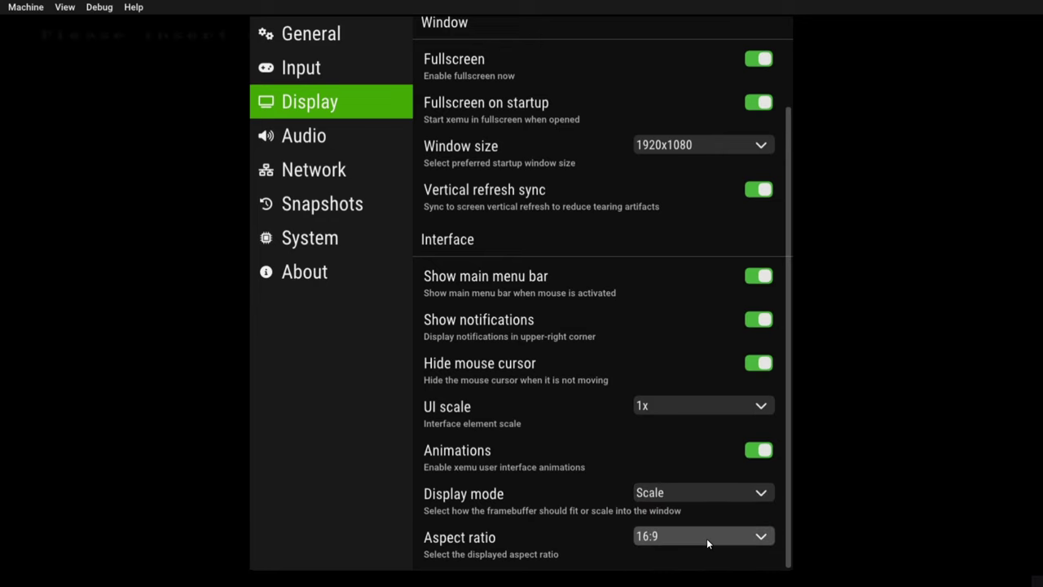
# - Set the internal resolution scale to 2x
pyautogui.scroll(3, 718, 103)
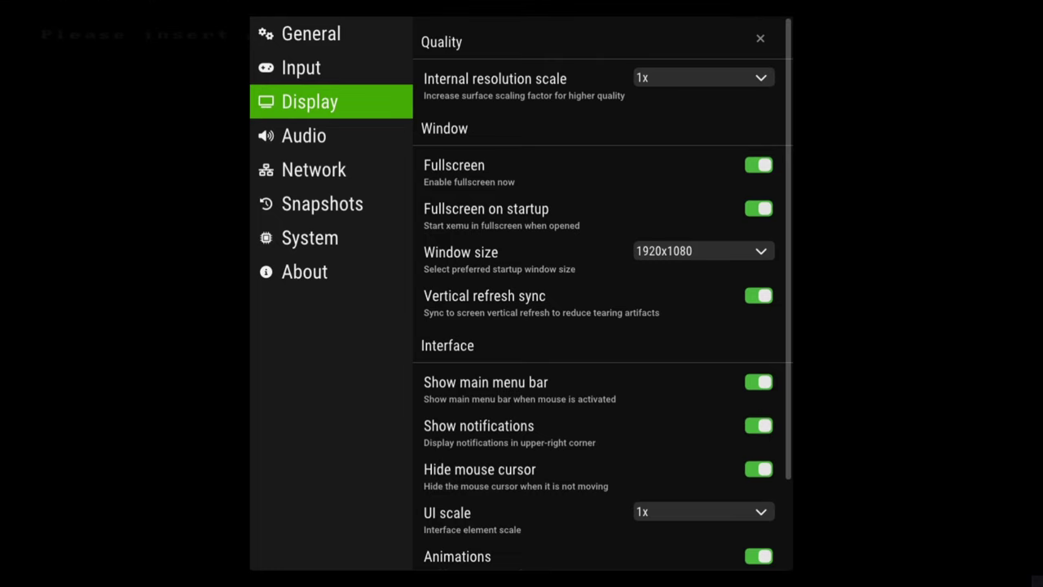
pyautogui.moveTo(727, 5)
pyautogui.click(719, 75)
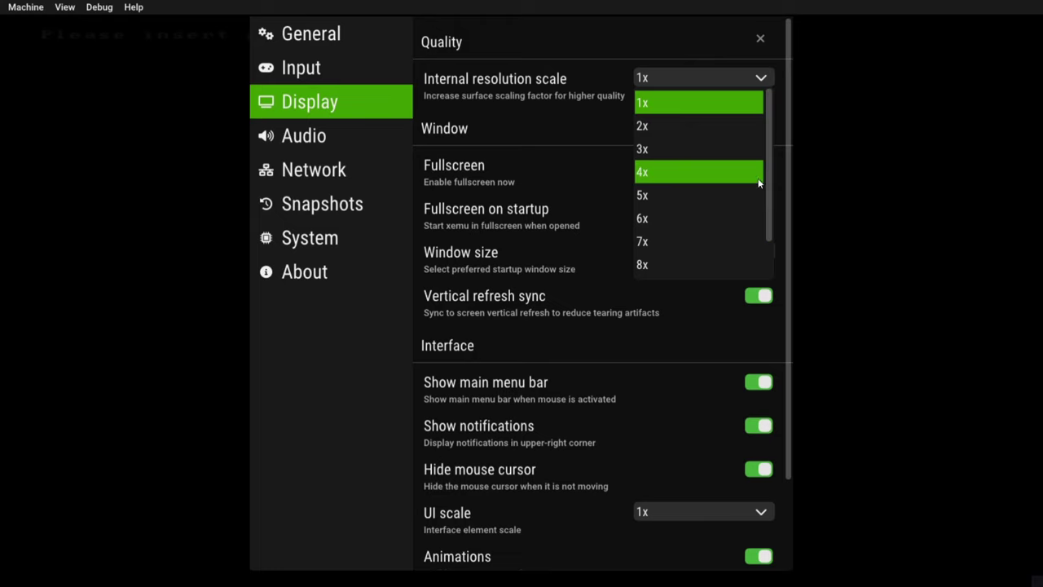
pyautogui.click(723, 129)
# - Confirm port 1 stays on the Google Stadia Controller in Input settings, then close settings
pyautogui.click(16, 7)
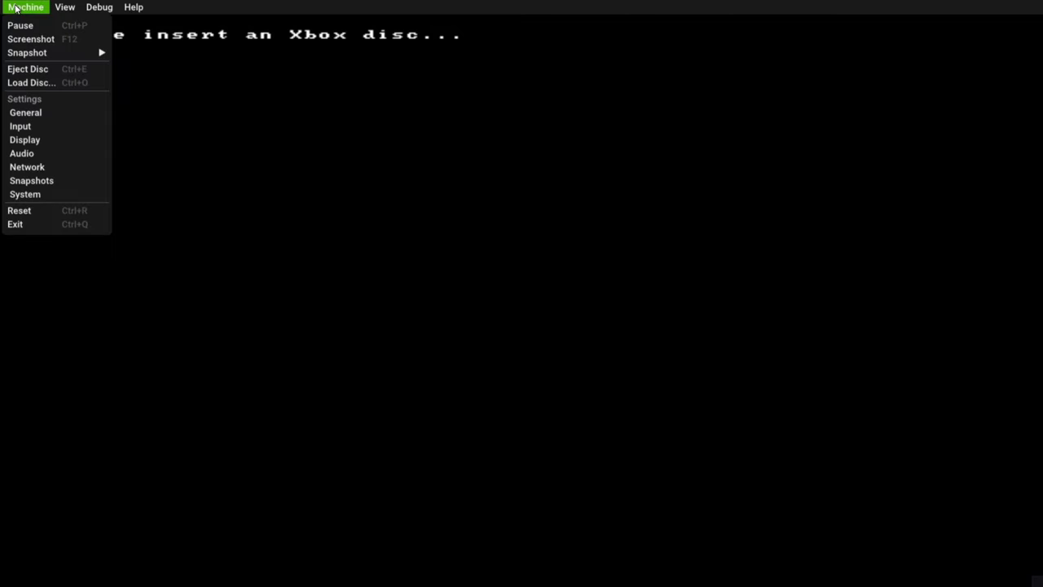
pyautogui.click(45, 128)
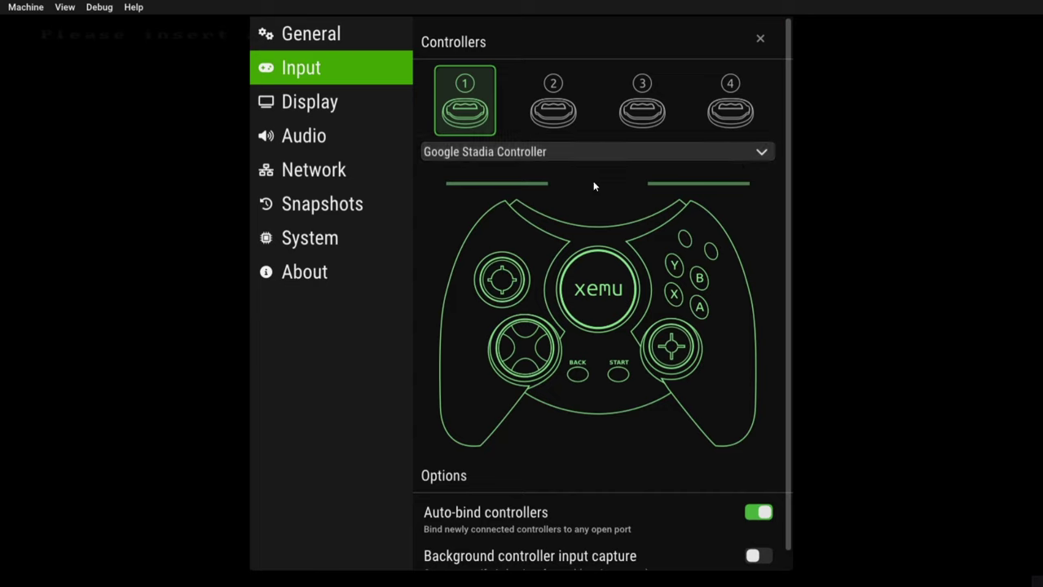
pyautogui.click(591, 155)
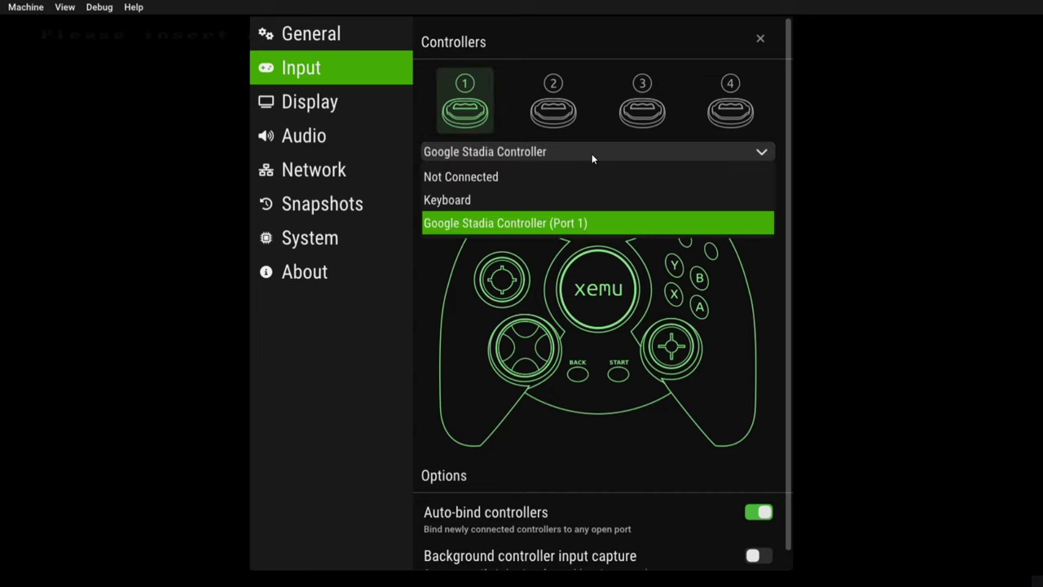
pyautogui.click(592, 155)
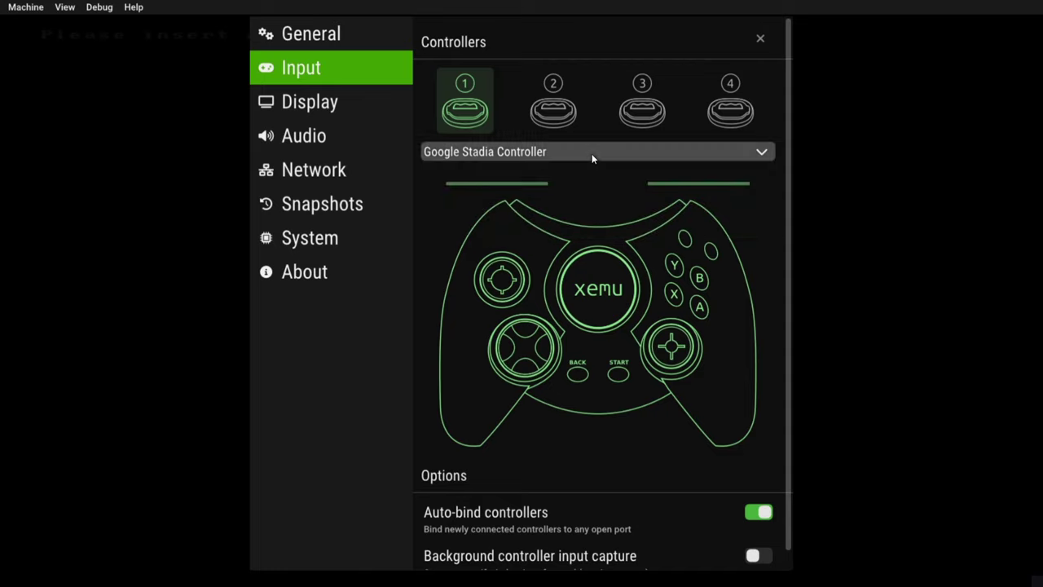
pyautogui.click(761, 38)
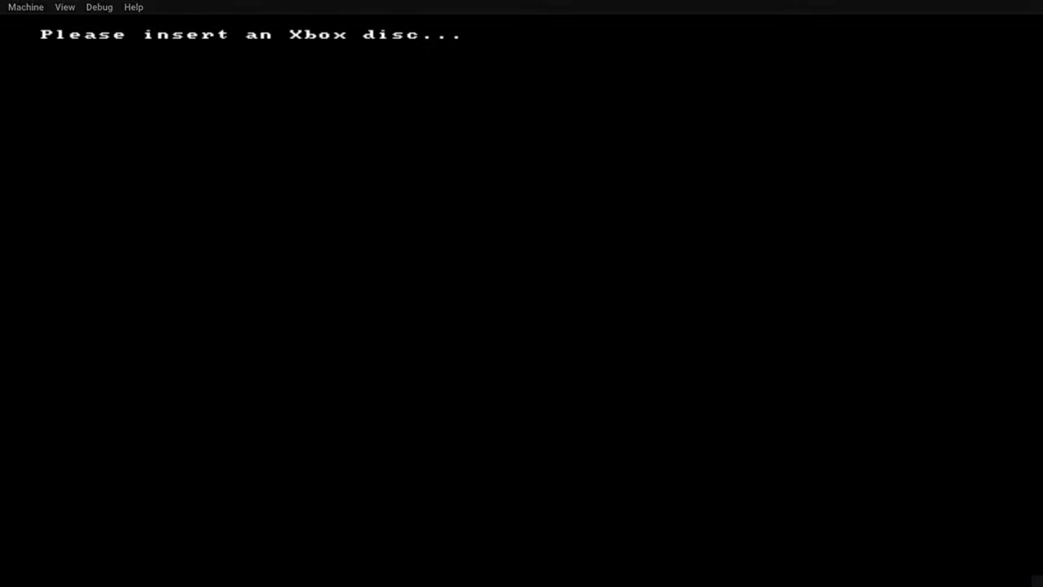
# - Load the Capcom vs. SNK 2 disc image from Desktop > Xemu > Games
pyautogui.click(13, 8)
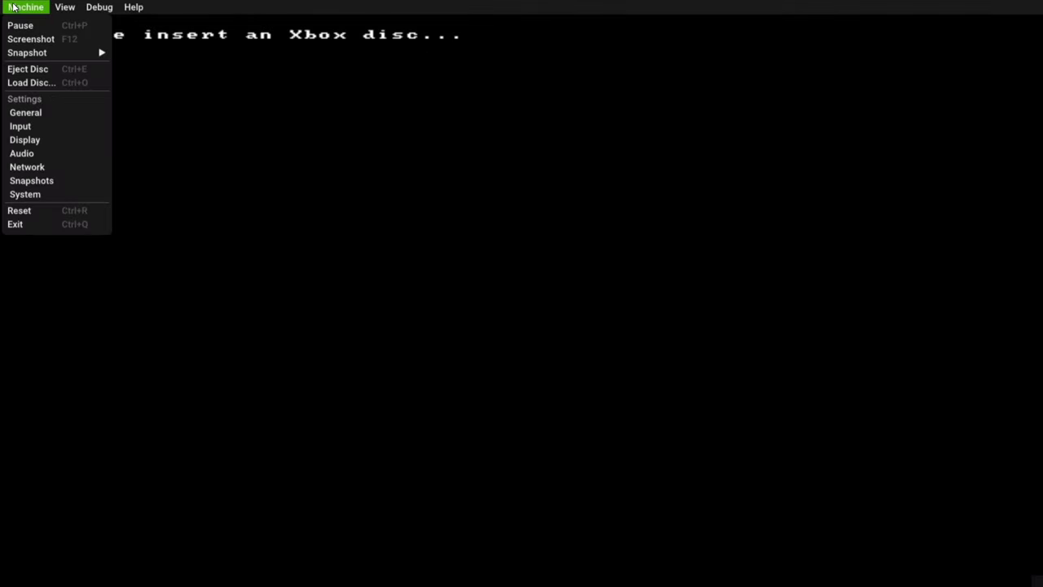
pyautogui.click(30, 83)
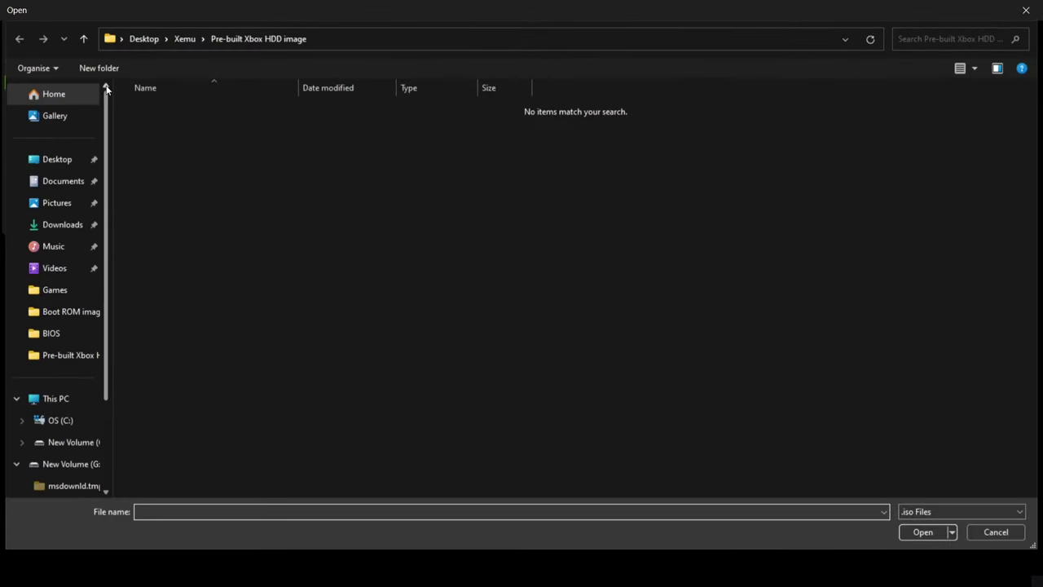
pyautogui.click(59, 161)
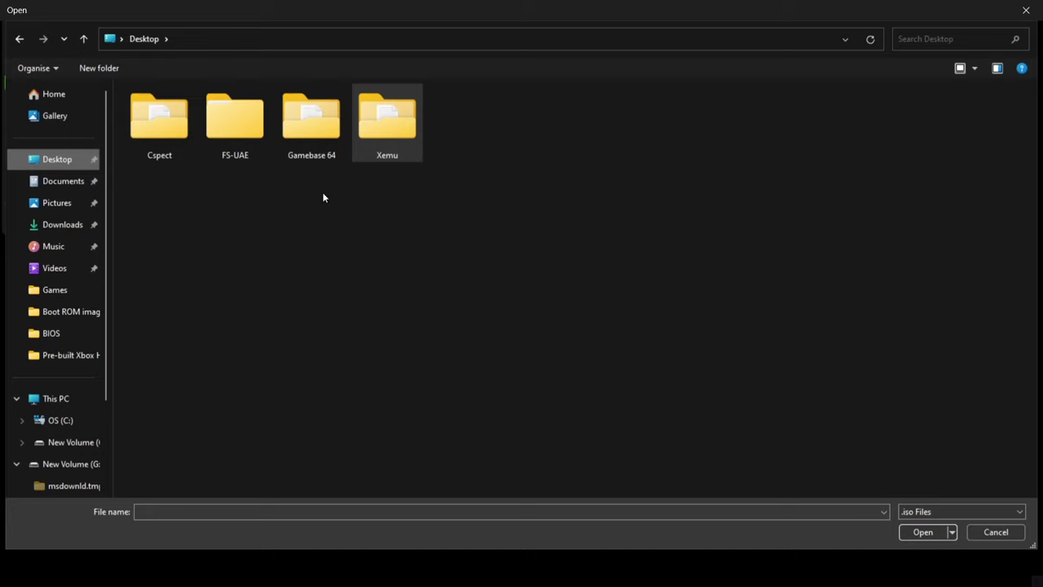
pyautogui.doubleClick(375, 141)
pyautogui.doubleClick(270, 147)
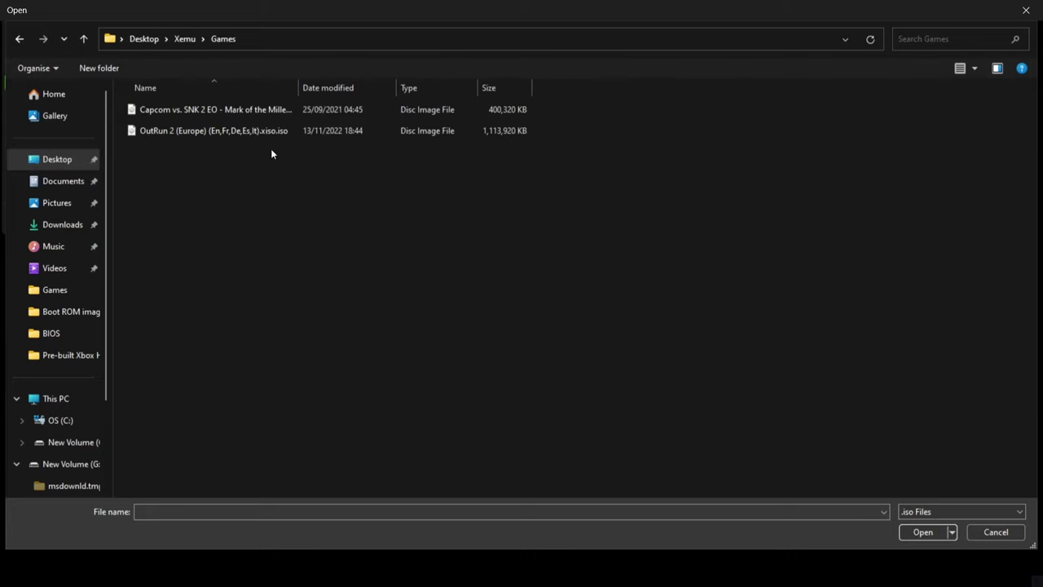
pyautogui.doubleClick(245, 112)
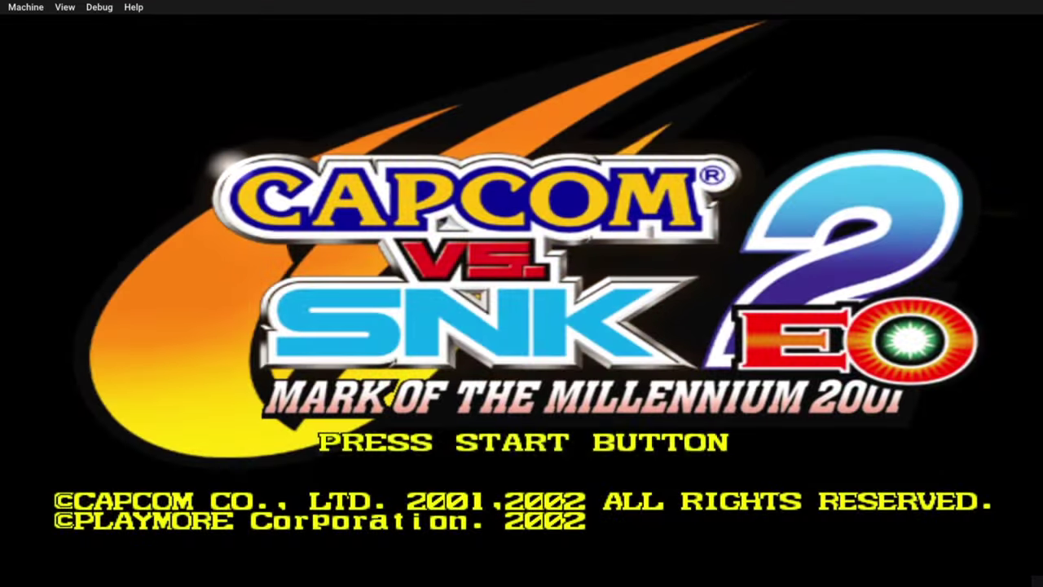
# - Start the game, pick Evil Ryu, Lilith and Ken as the team, and play the match
pyautogui.press('Return')
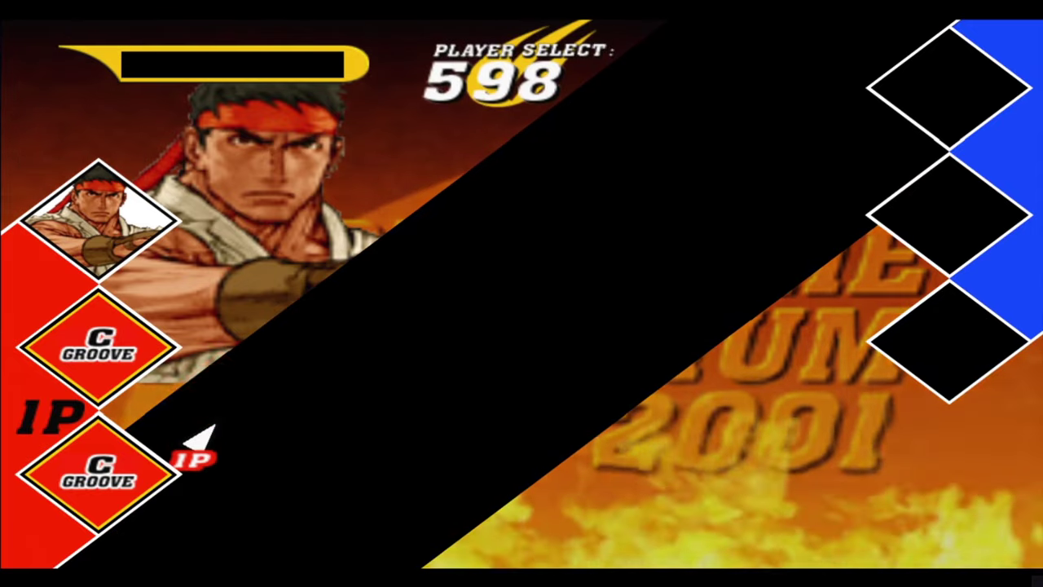
pyautogui.press('Right')
pyautogui.press('Return')
pyautogui.press('Right')
pyautogui.press('Return')
pyautogui.press('Left')
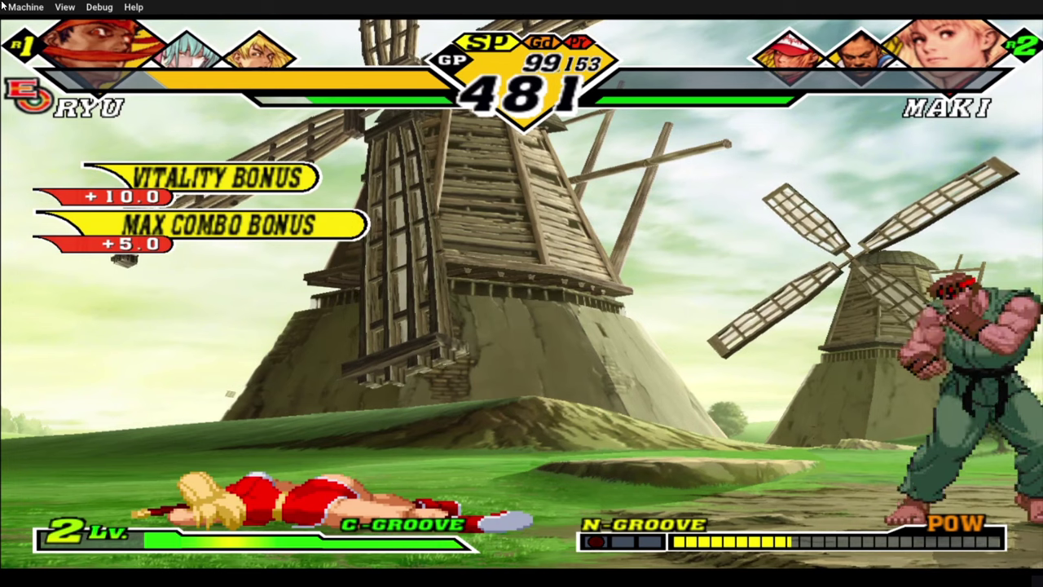
pyautogui.click(6, 7)
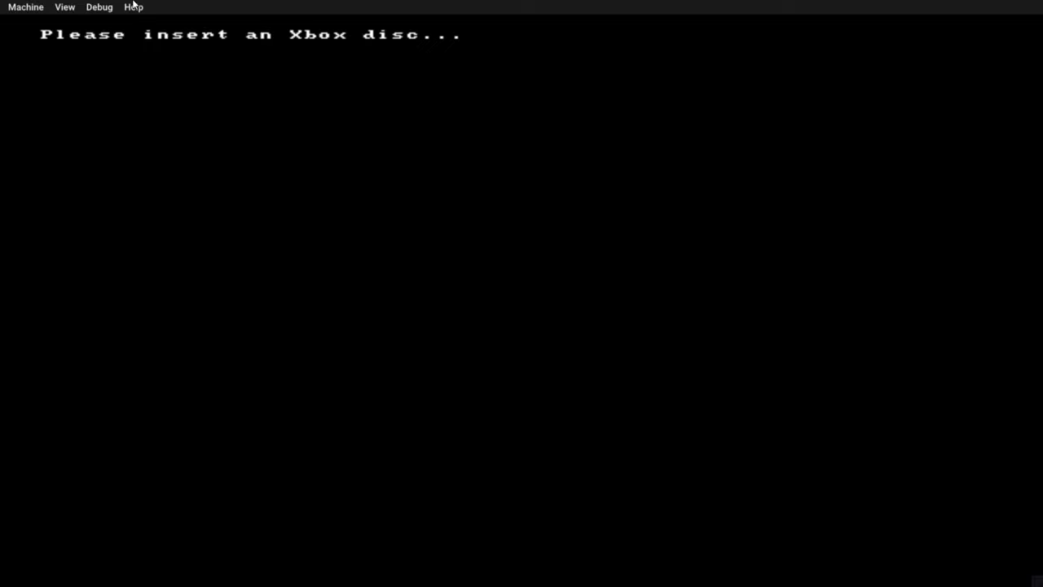
# - Quit xemu from the Machine menu with Ctrl+Q
pyautogui.click(16, 7)
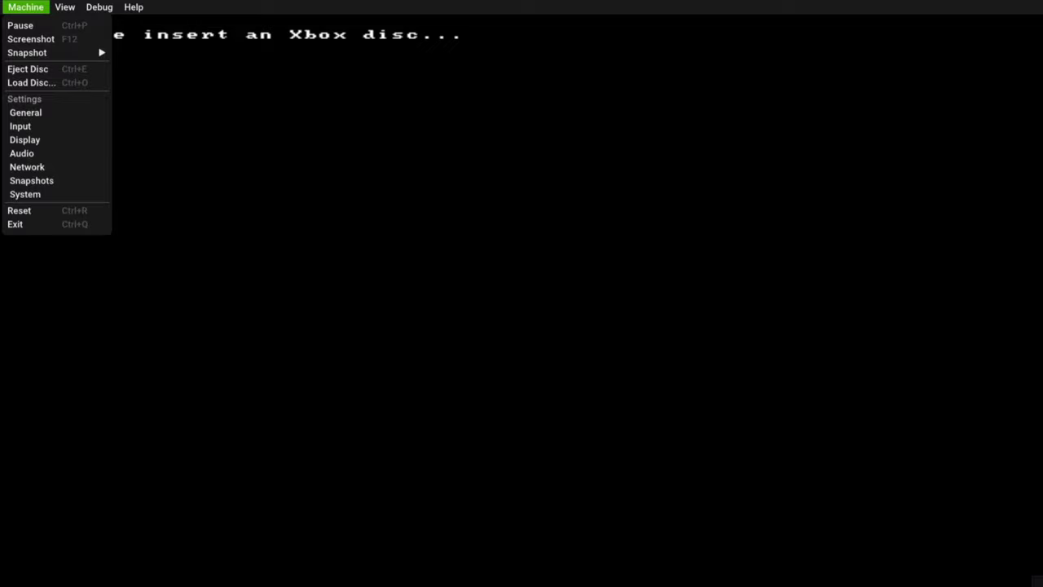
pyautogui.hotkey('ctrl', 'q')
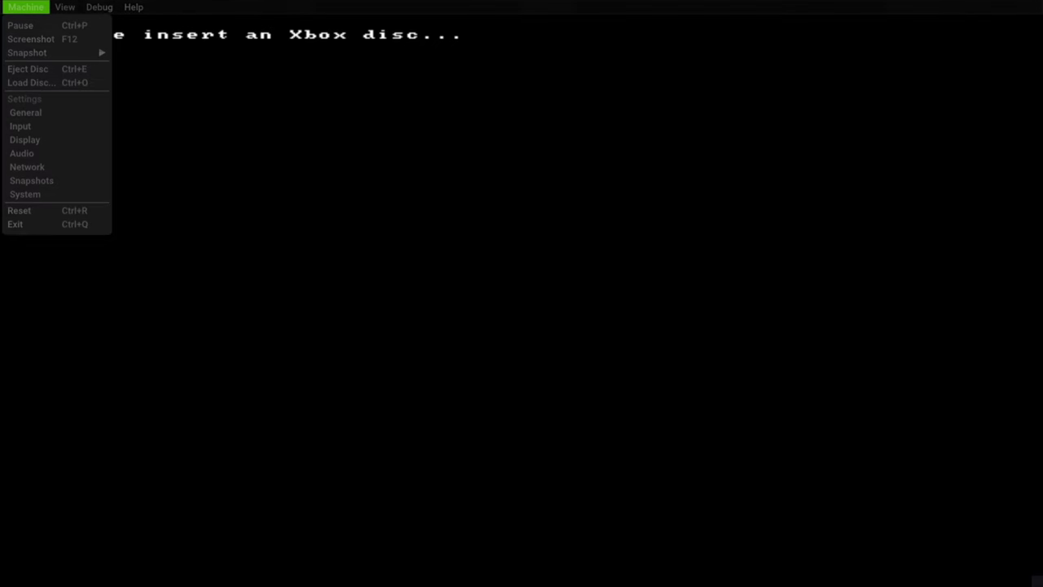